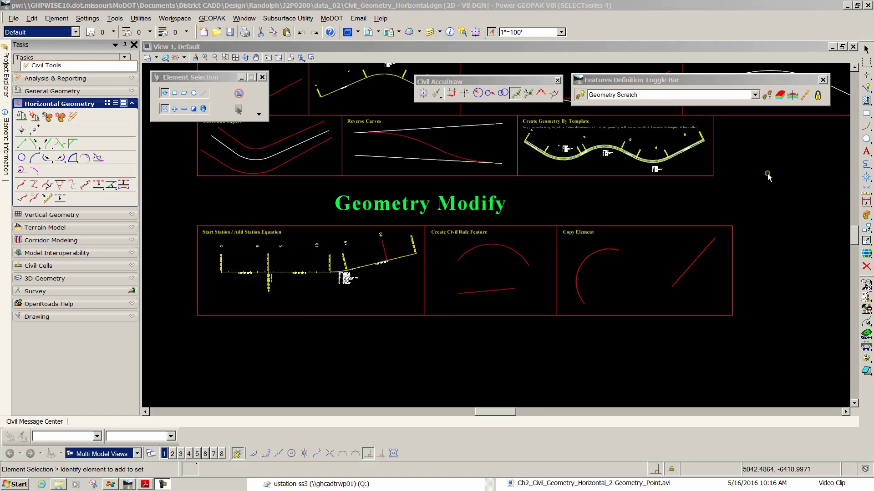
- Switch to Adobe Reader to read step 1 of the Route 24 exercise, and return to the Power GEOPAK drawing
key(alt+Tab)
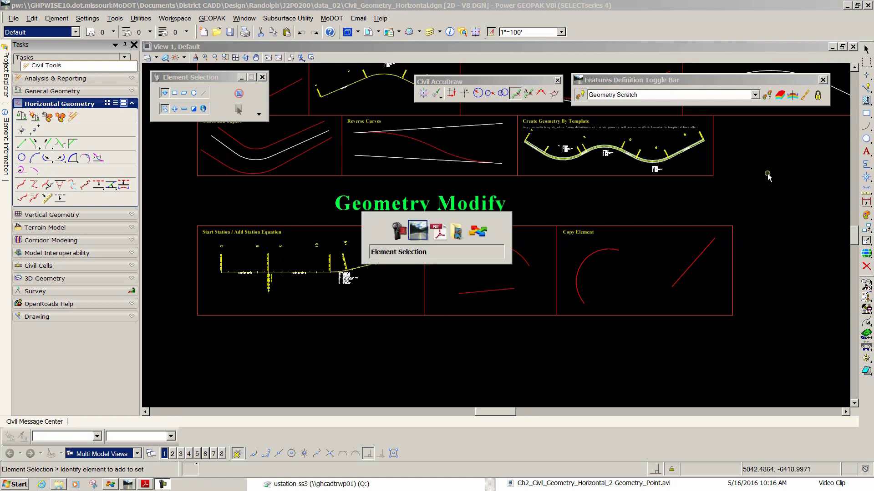
key(alt+Tab)
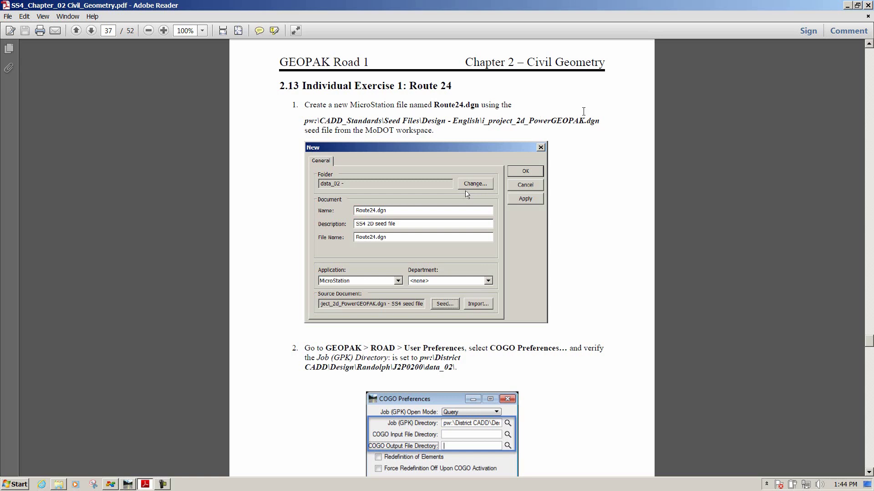
key(alt+Tab)
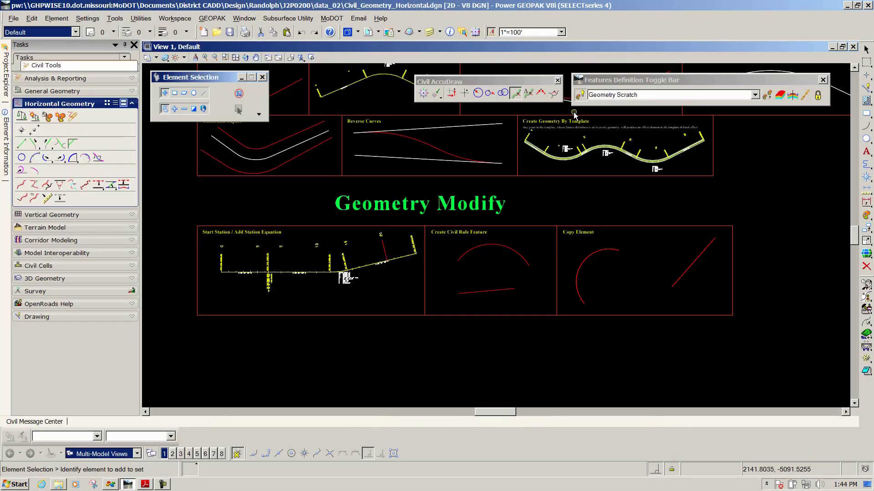
- Start creating a new design file with the No Wizard option
click(13, 19)
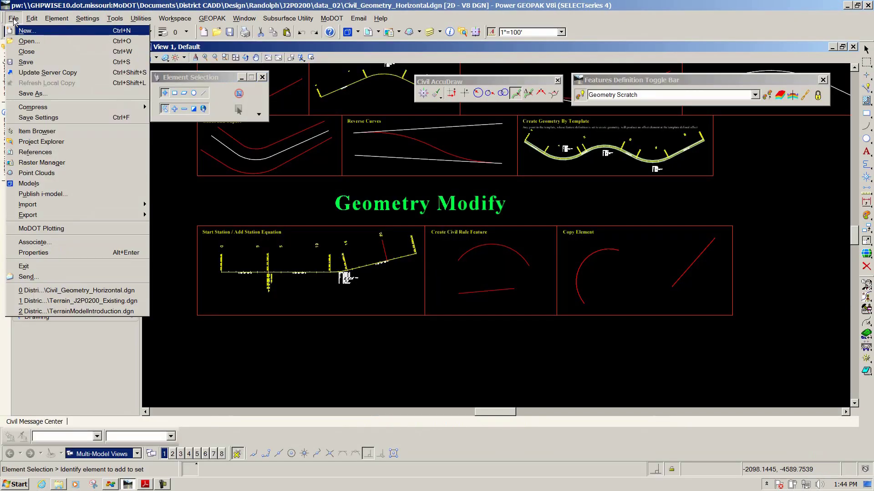
click(26, 39)
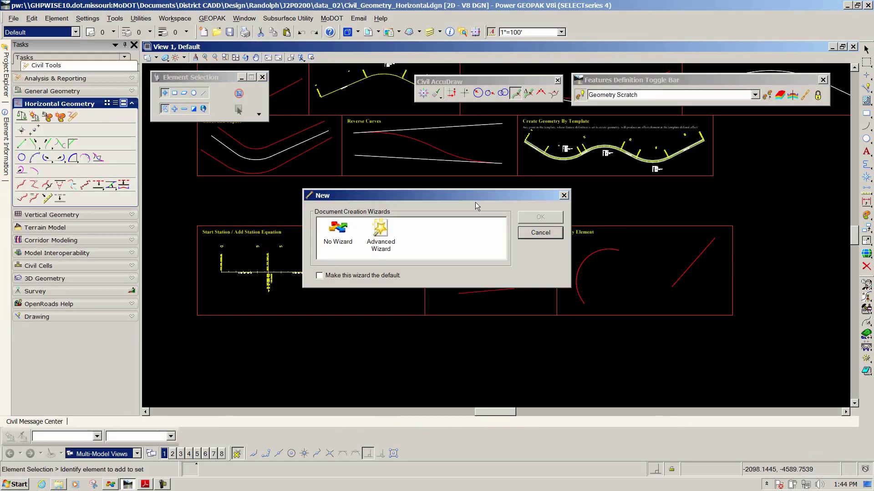
click(337, 229)
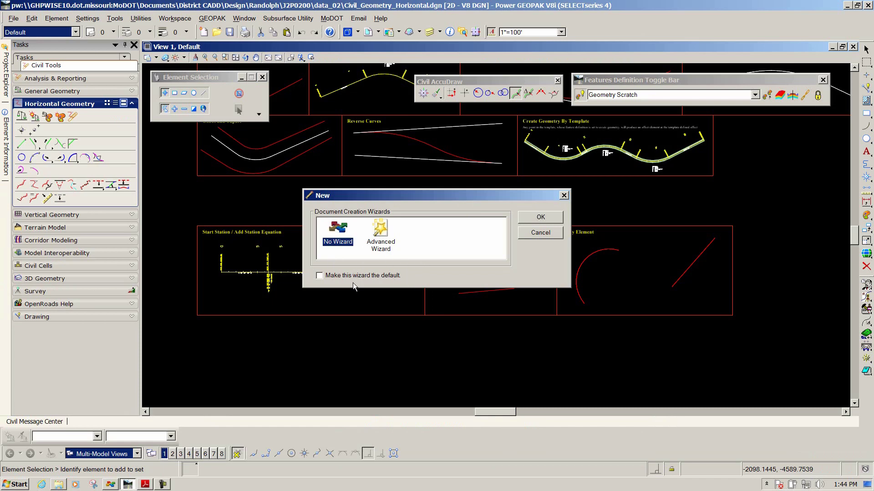
click(541, 217)
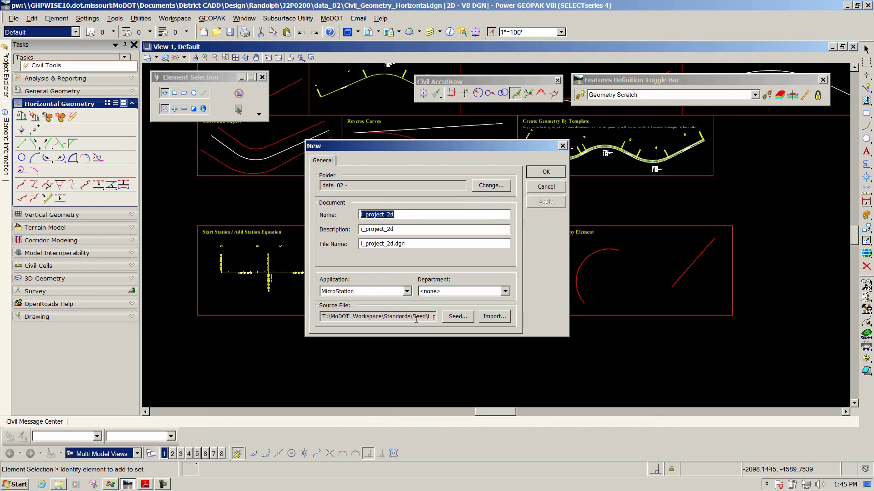
- Choose i_project_2d_PowerGEOPAK.dgn from CADD_Standards, Seed Files, Design - English as the seed file, accepting read-only mode
click(464, 318)
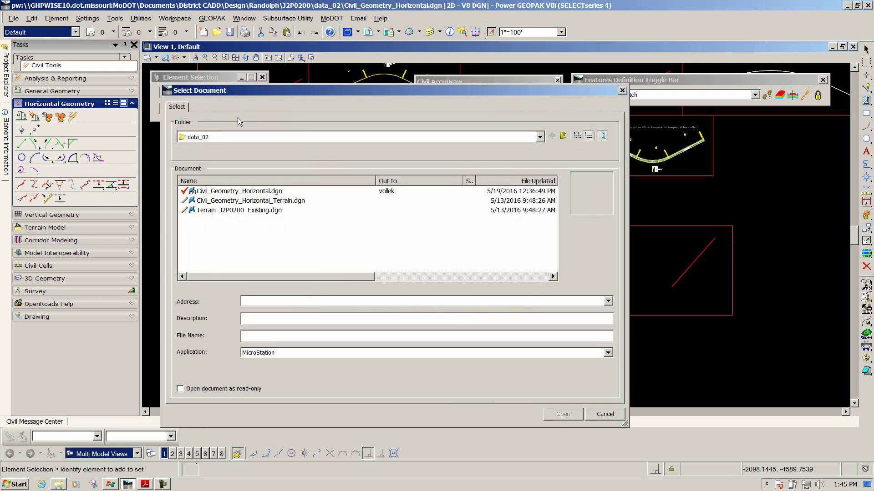
click(241, 136)
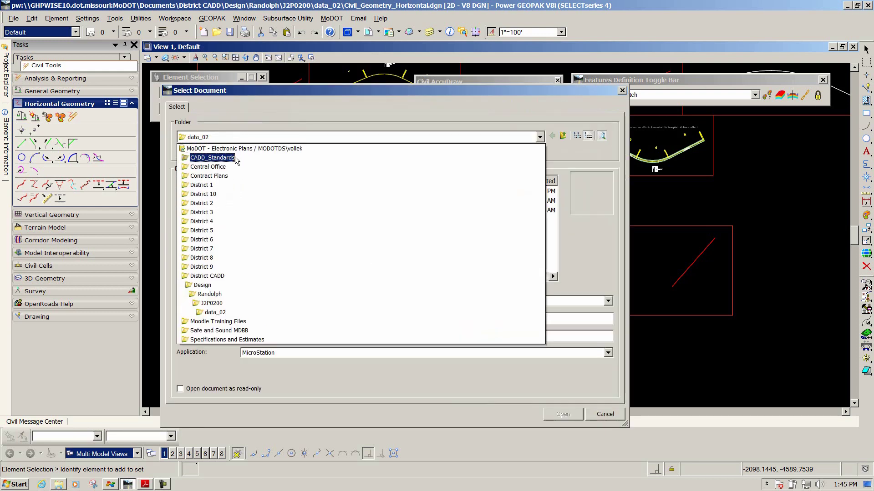
click(236, 159)
double_click(215, 209)
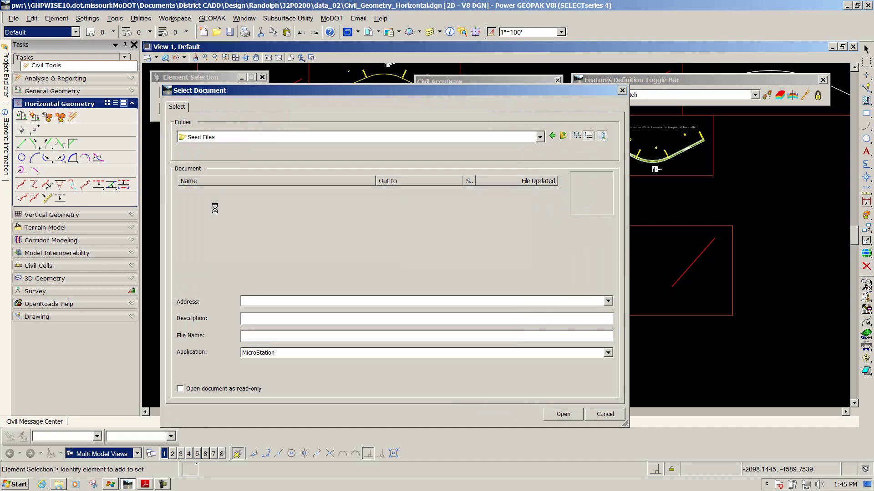
double_click(214, 212)
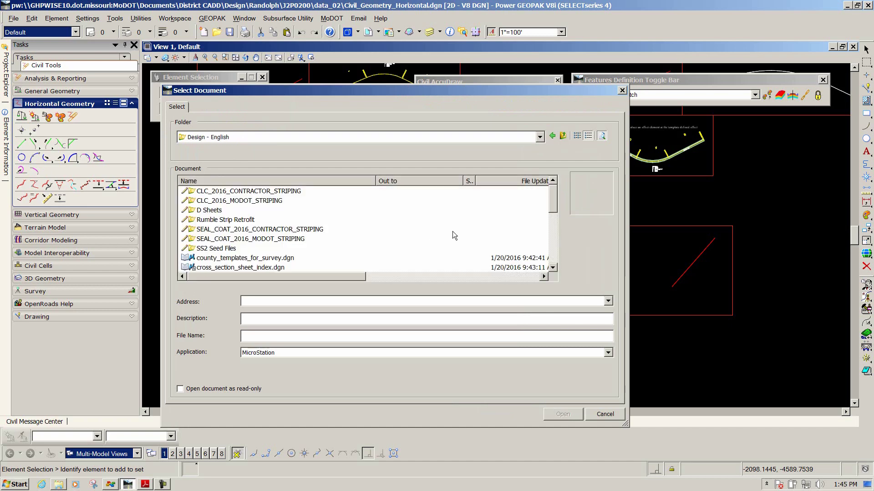
drag(553, 206, 555, 245)
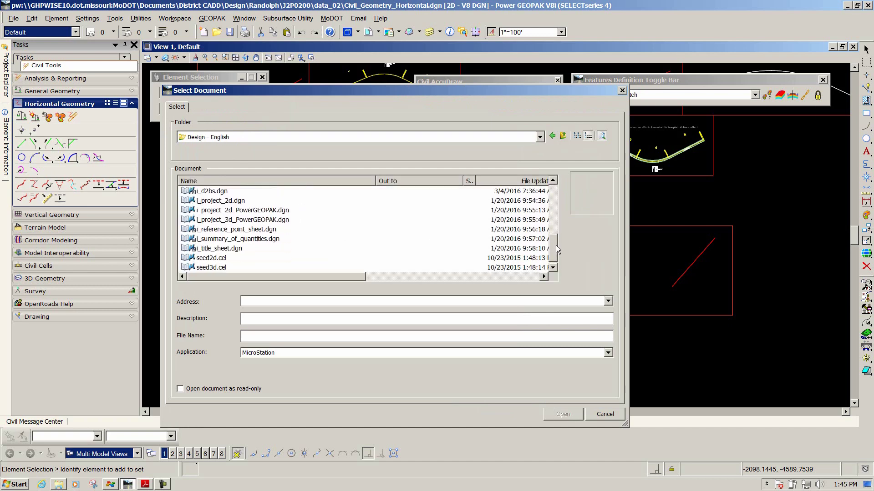
click(244, 210)
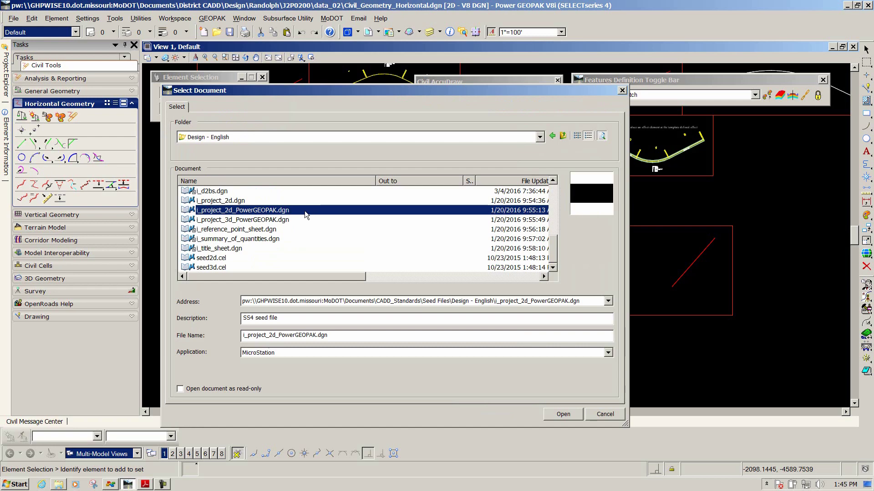
click(563, 414)
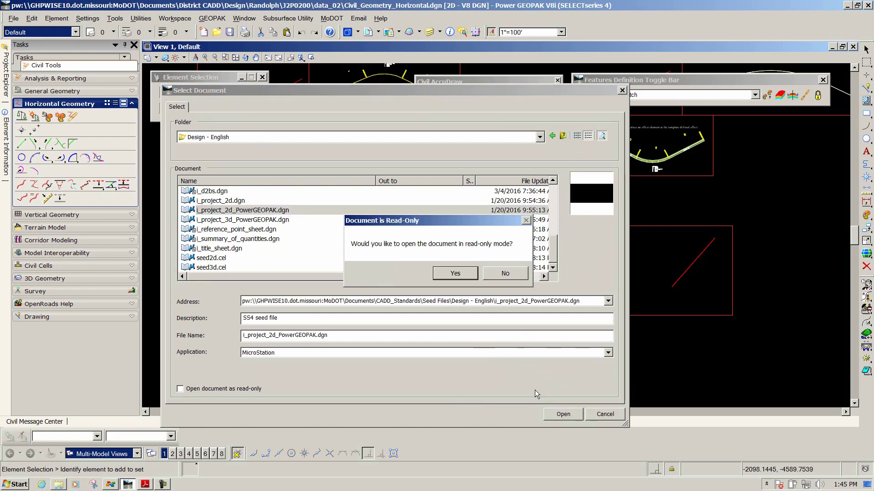
click(456, 276)
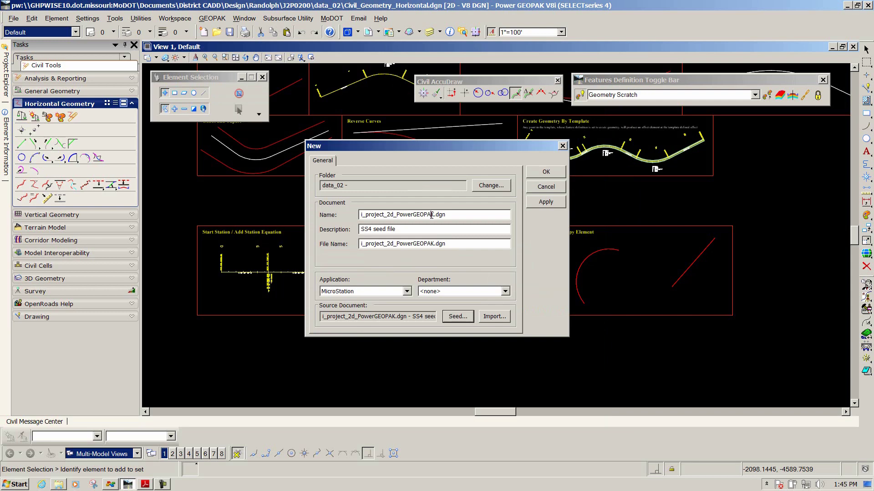
- Set both the document name and the file name to Route24.dgn and the description to "SS4 seed file - 2D"
drag(433, 214, 347, 213)
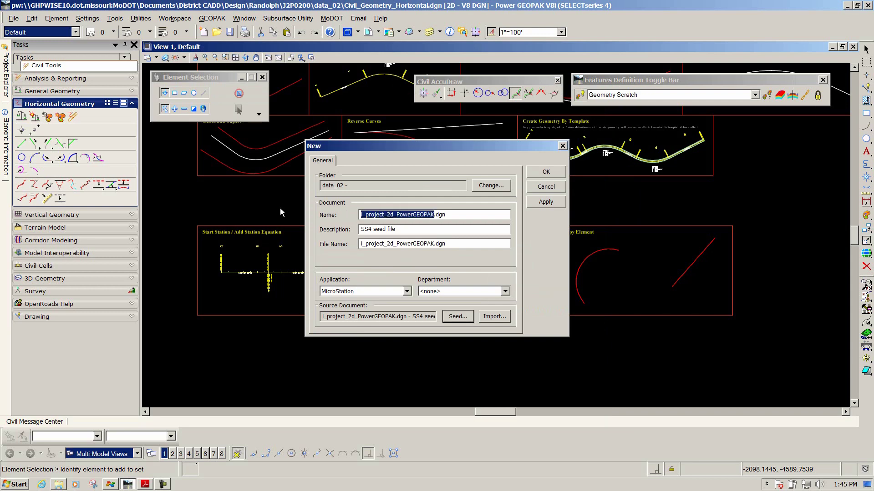
text(Route)
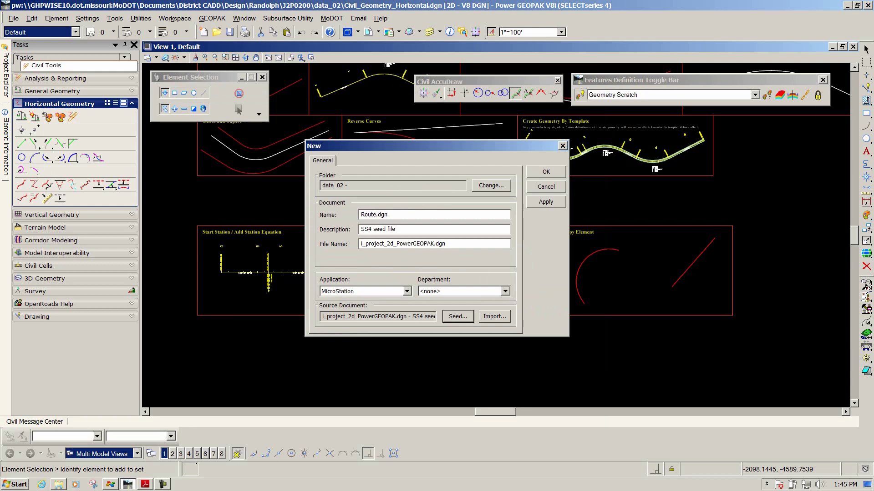
text(24)
double_click(364, 214)
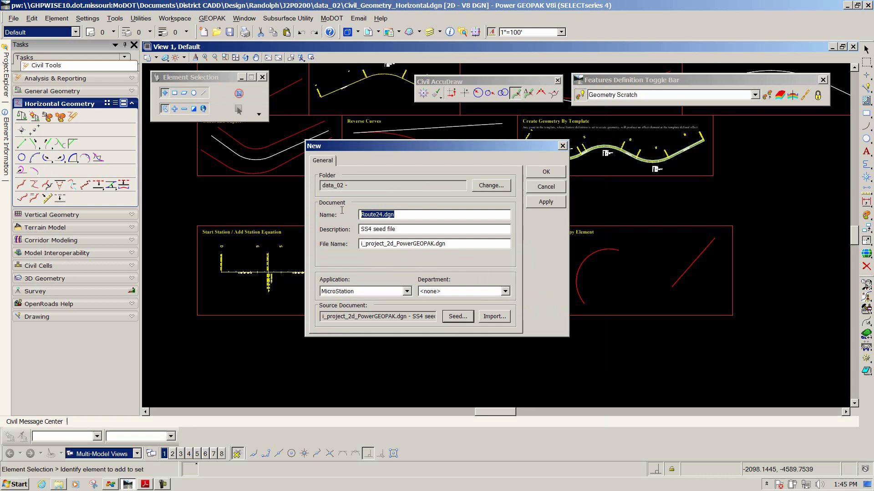
right_click(365, 214)
click(384, 244)
double_click(390, 244)
right_click(390, 245)
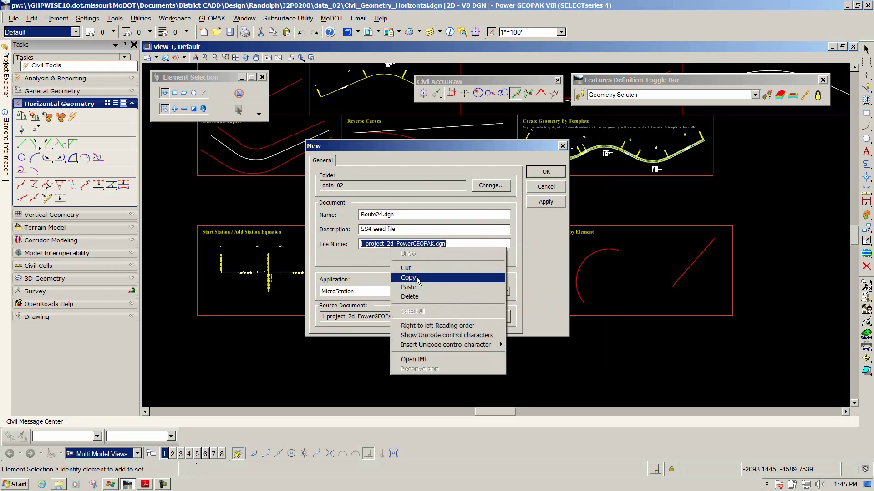
click(417, 287)
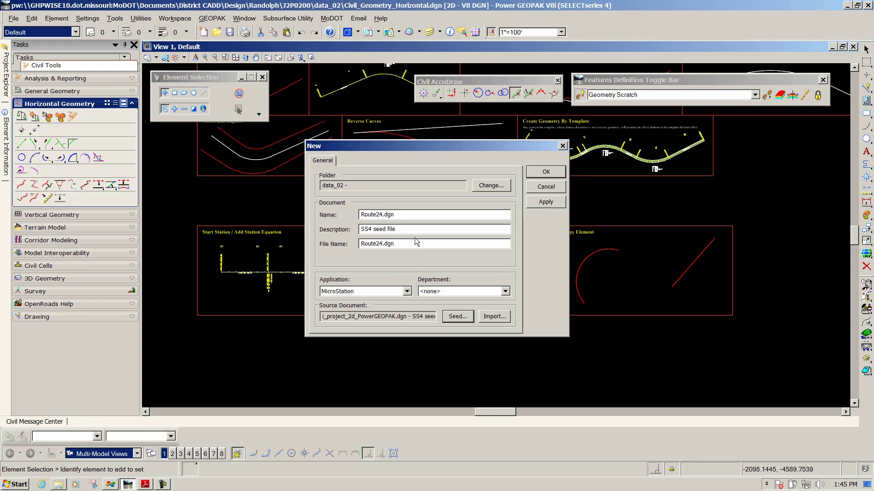
text(- 2D)
- Create the new file in the Randolph\J2P0200\data_02 folder and check in Civil_Geometry_Horizontal.dgn
click(475, 187)
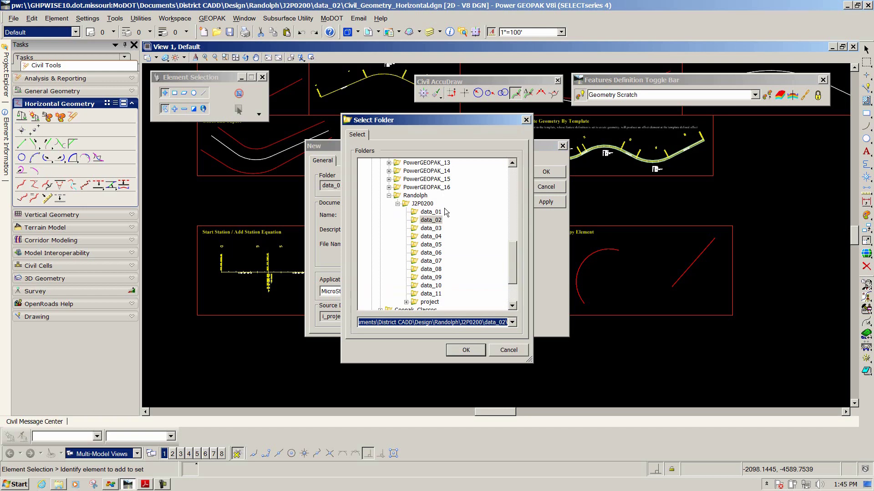
mouse_move(513, 256)
mouse_down()
mouse_move(518, 208)
mouse_move(523, 256)
mouse_up()
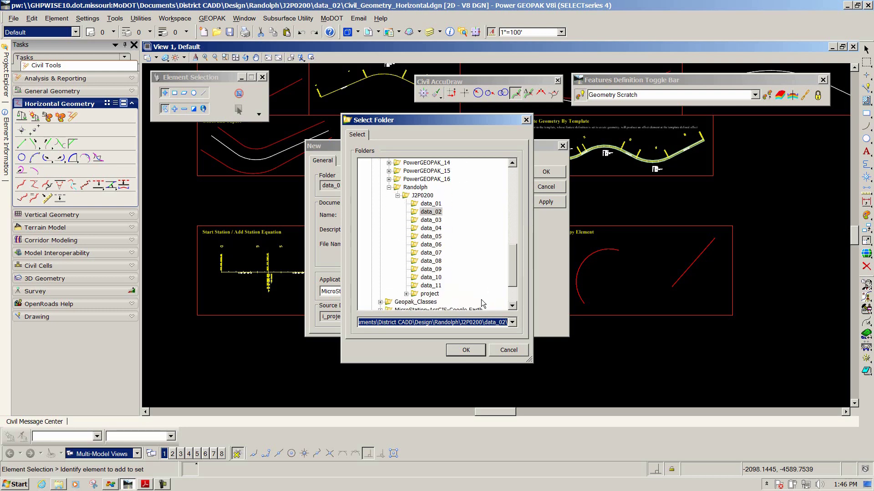
click(467, 350)
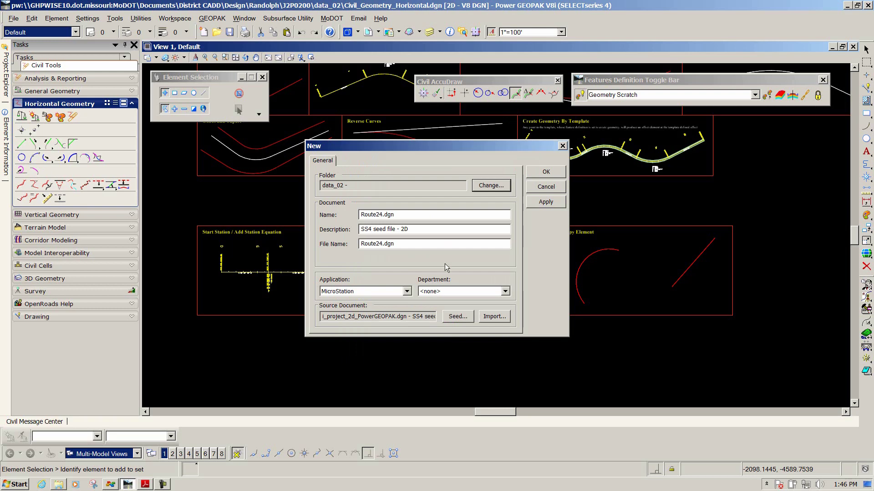
click(546, 172)
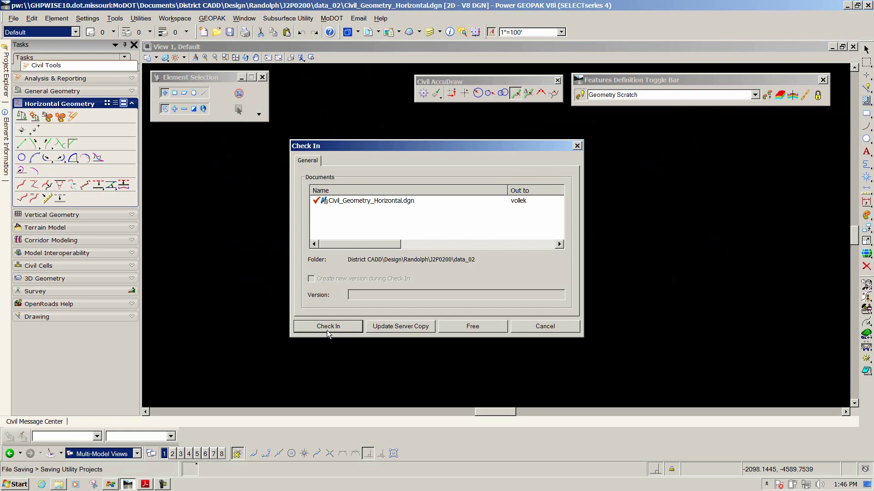
click(327, 331)
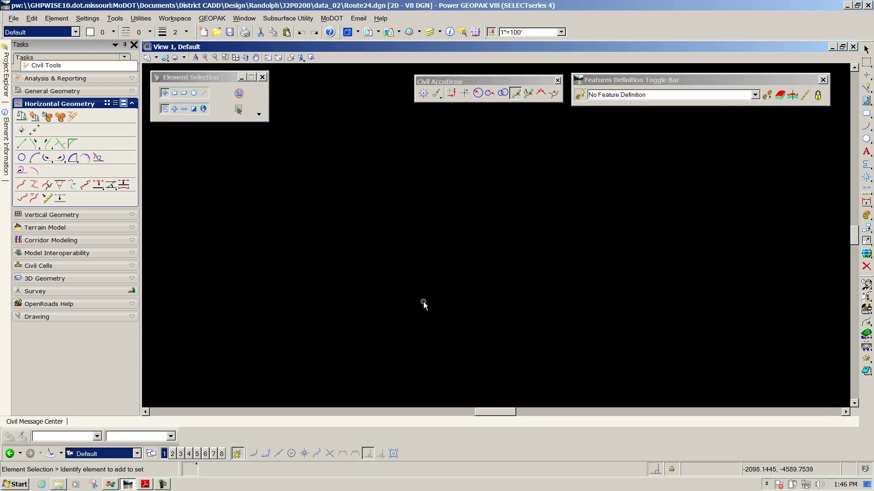
- Switch to Adobe Reader to read exercise step 2 on the COGO Preferences, and return to the Power GEOPAK drawing
key(alt+Tab)
scroll(465, 190, down, 8)
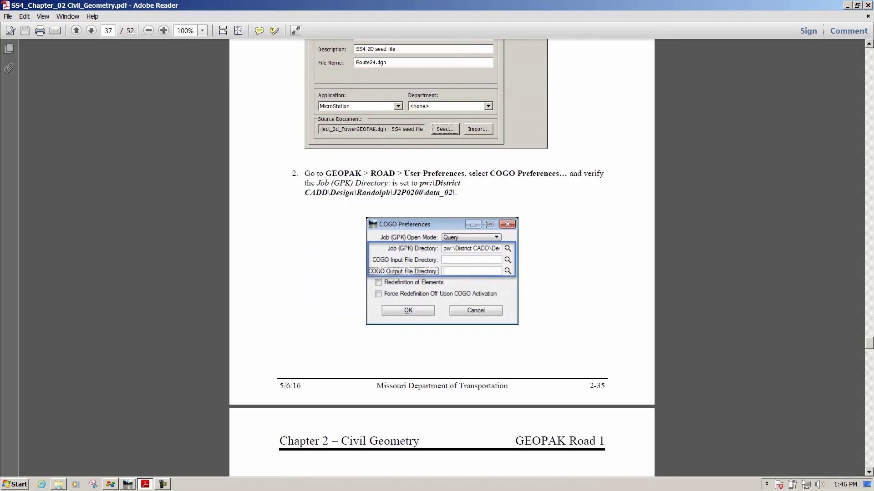
scroll(486, 224, down, 3)
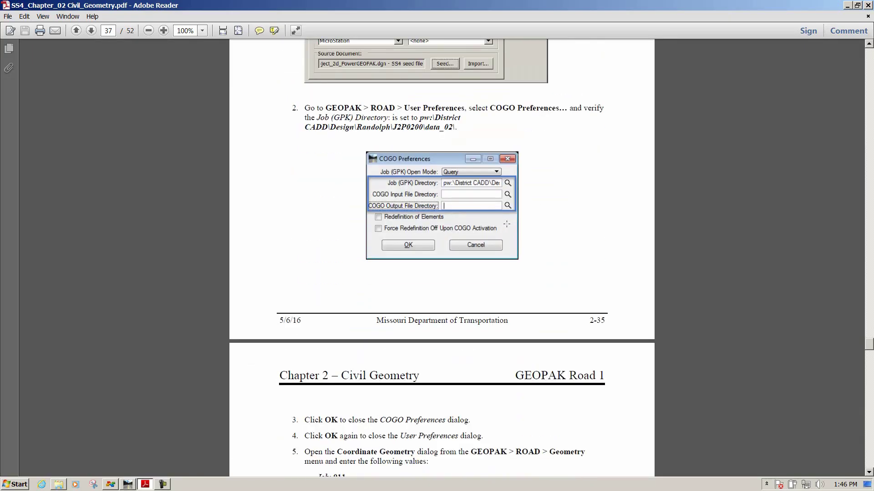
scroll(507, 224, down, 1)
key(alt+Tab)
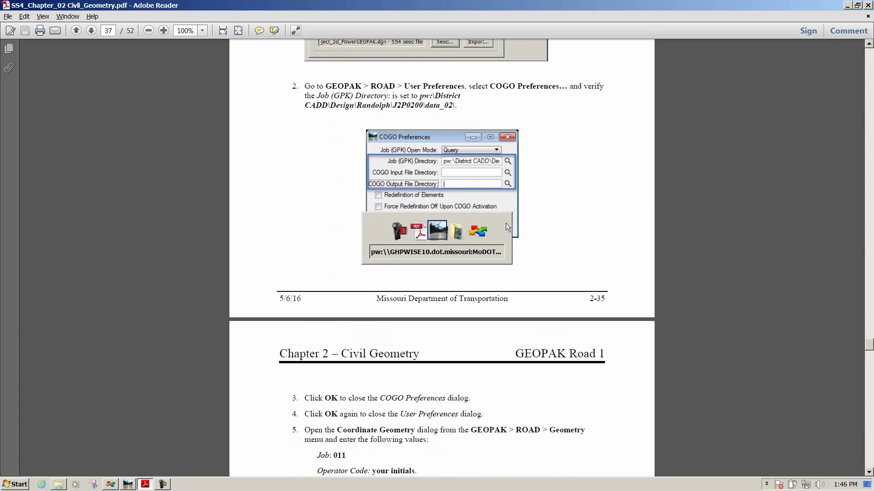
- Check the Job (GPK) Directory in the COGO Preferences of the User Preferences, and accept both dialogs
right_click(463, 184)
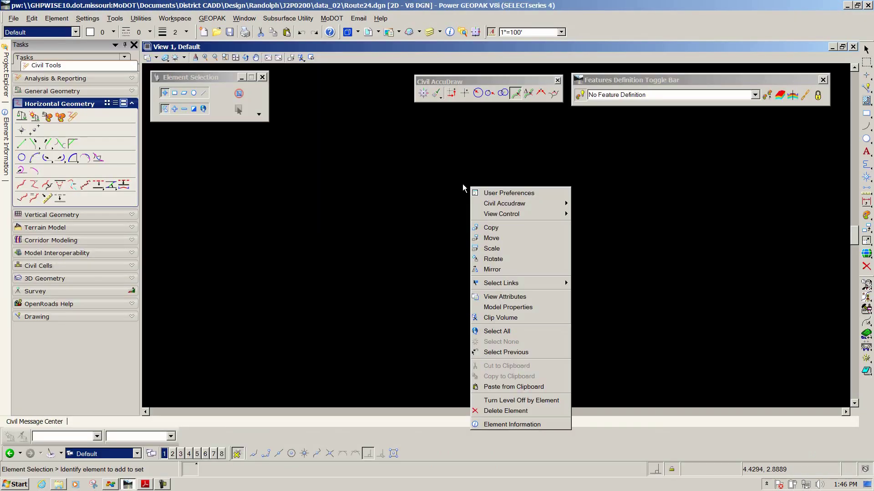
click(508, 193)
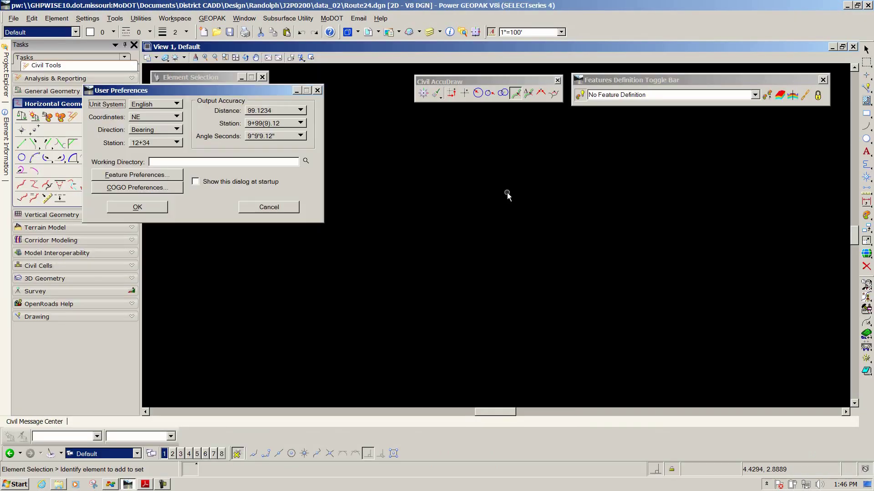
drag(518, 190, 445, 136)
click(361, 233)
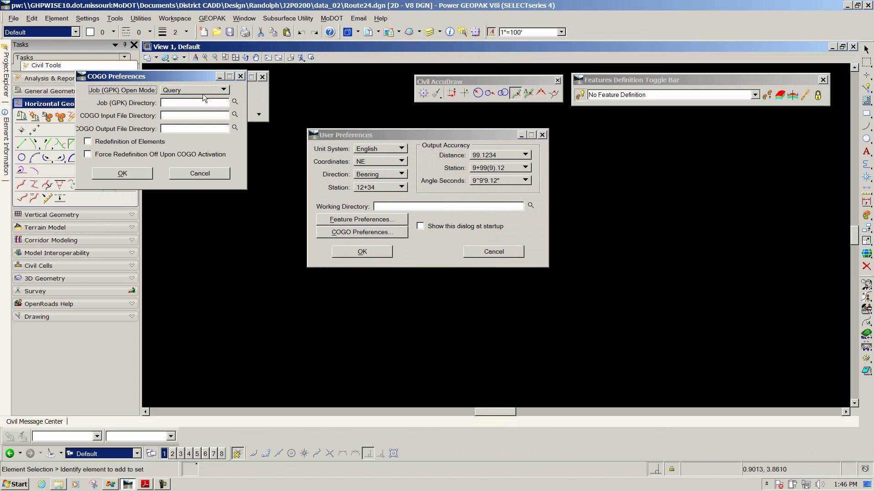
drag(189, 76, 564, 195)
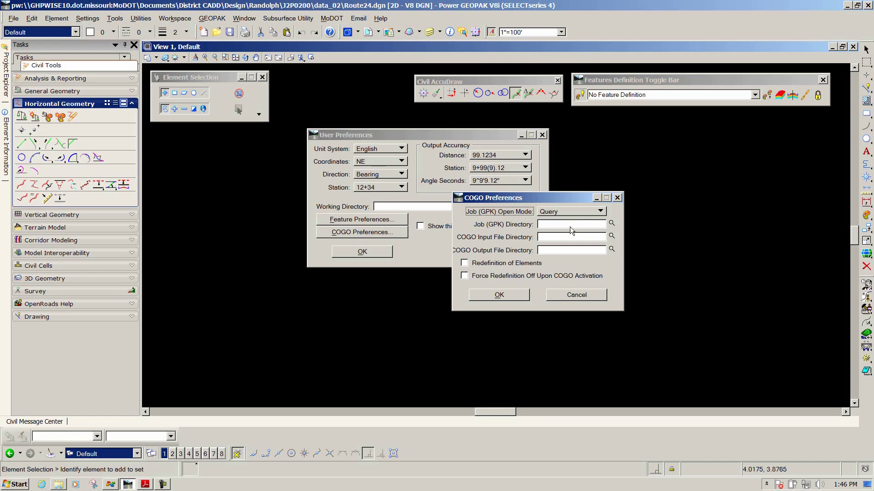
click(506, 296)
click(362, 250)
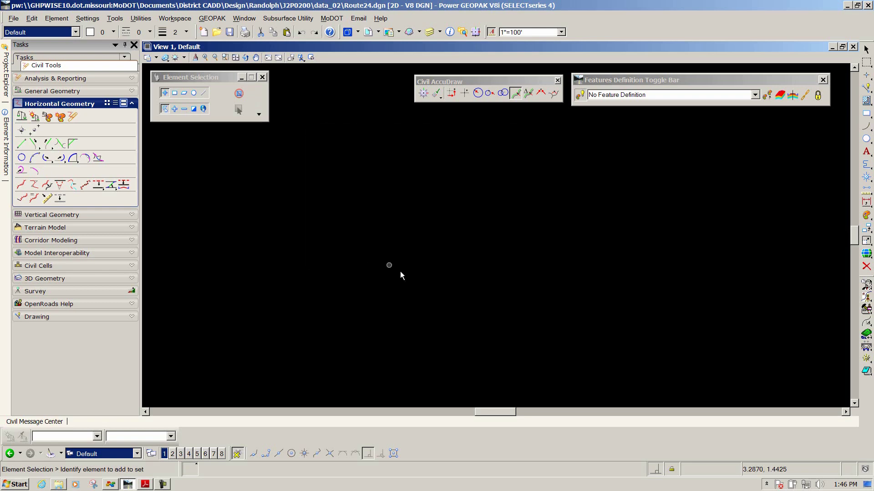
- Switch to Adobe Reader to read exercise steps 3 to 7 on setting up the Coordinate Geometry job
key(alt+Tab)
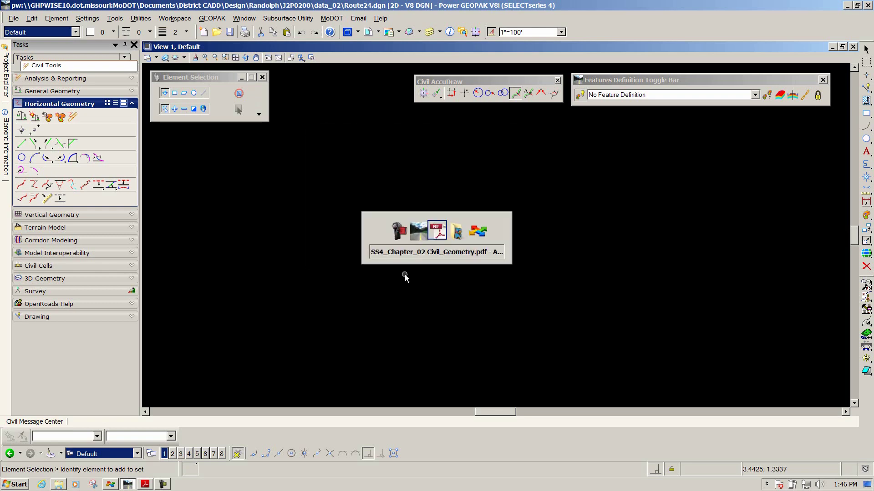
scroll(421, 245, down, 3)
scroll(422, 244, down, 5)
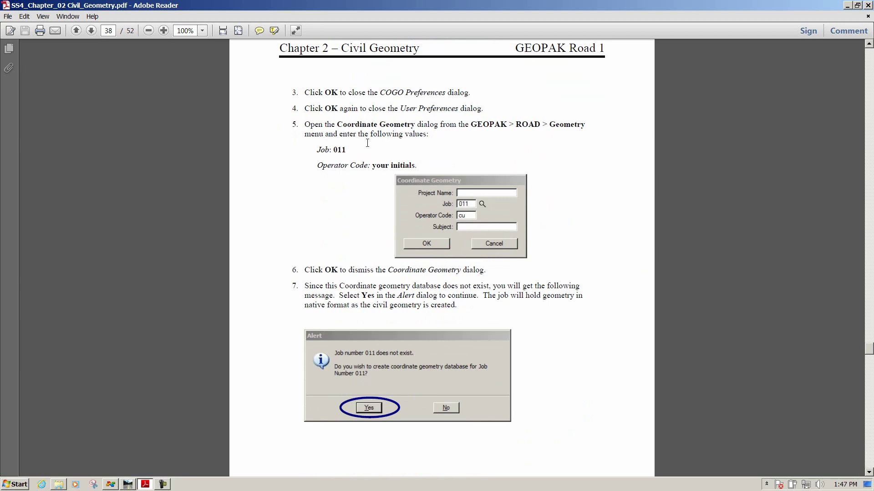
- Switch to Power GEOPAK and open Coordinate Geometry with job 011 and operator code cu
key(alt+Tab)
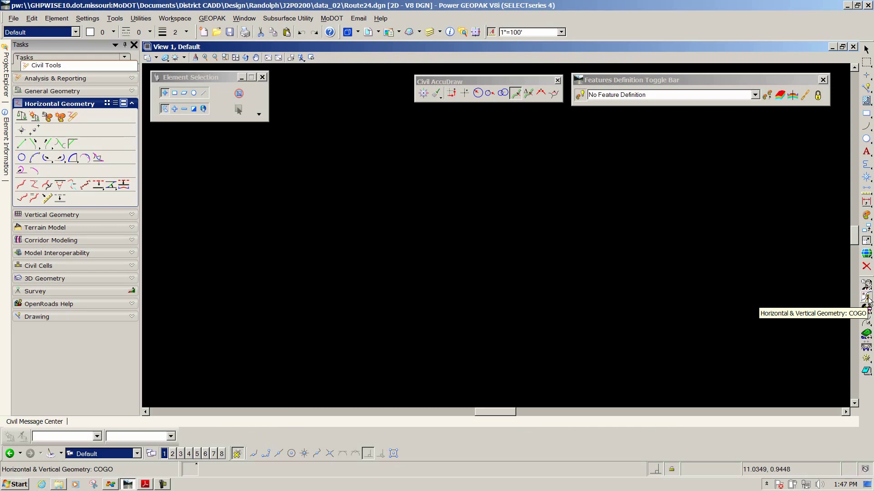
click(867, 298)
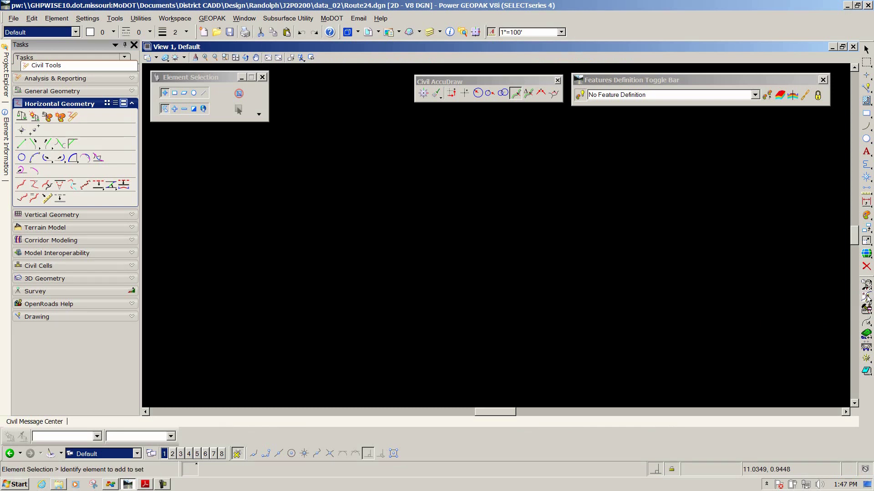
drag(438, 134, 431, 151)
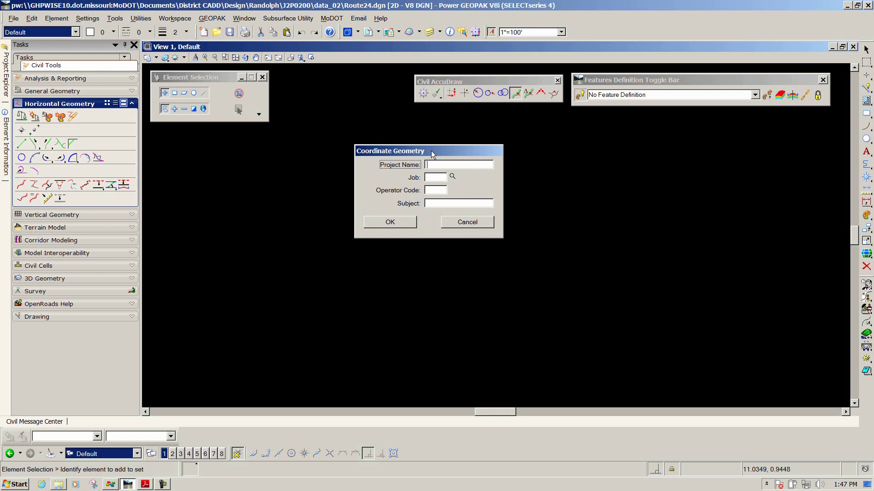
click(433, 179)
text(011)
key(Tab)
text(cu)
key(Tab)
click(385, 222)
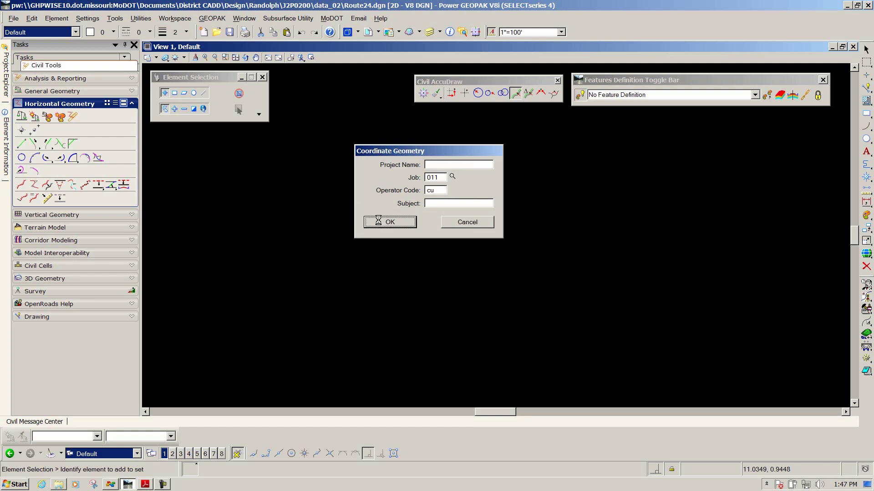
- Create the coordinate geometry database for job 011 and close the Coordinate Geometry window
drag(380, 129, 475, 186)
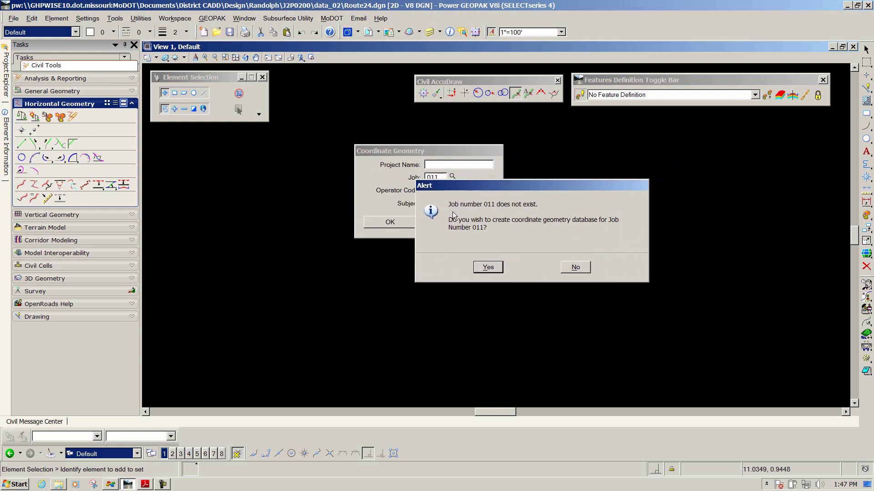
click(488, 268)
drag(313, 99, 602, 152)
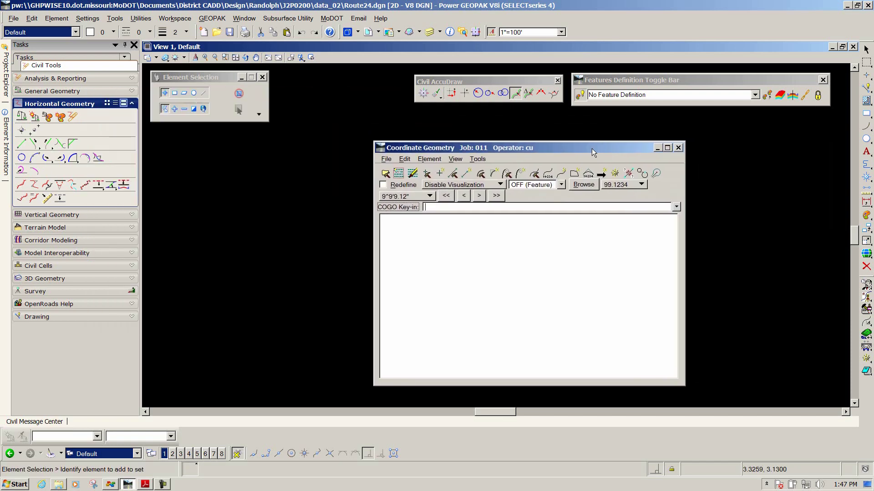
click(678, 148)
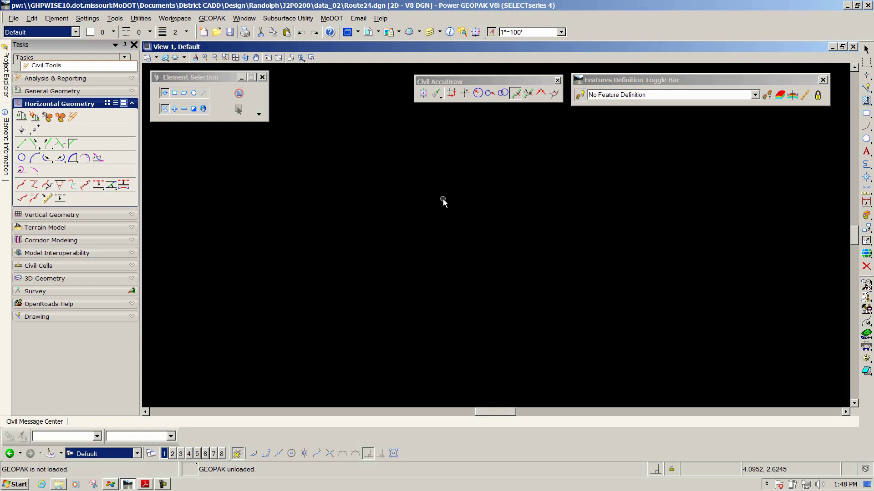
- Switch to Adobe Reader to study the Route 24 alignment diagram and the first steps of Creating the Tangent Elements
key(alt+Tab)
scroll(444, 198, down, 15)
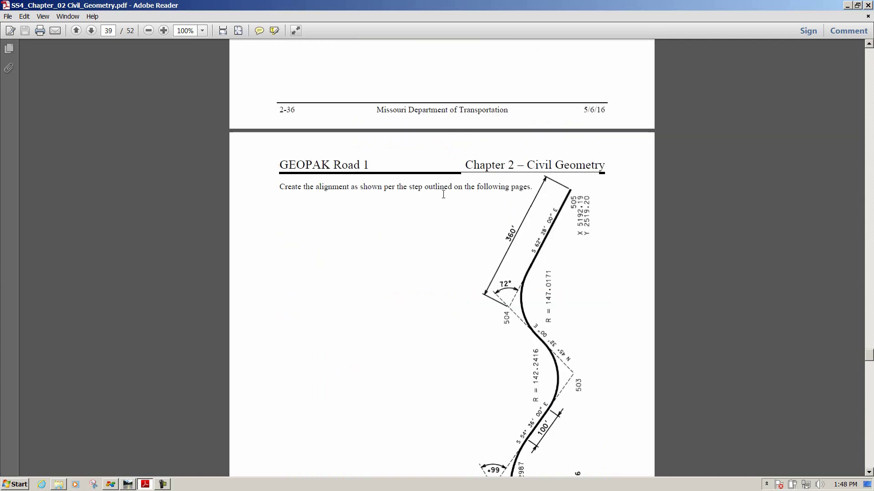
scroll(443, 192, up, 1)
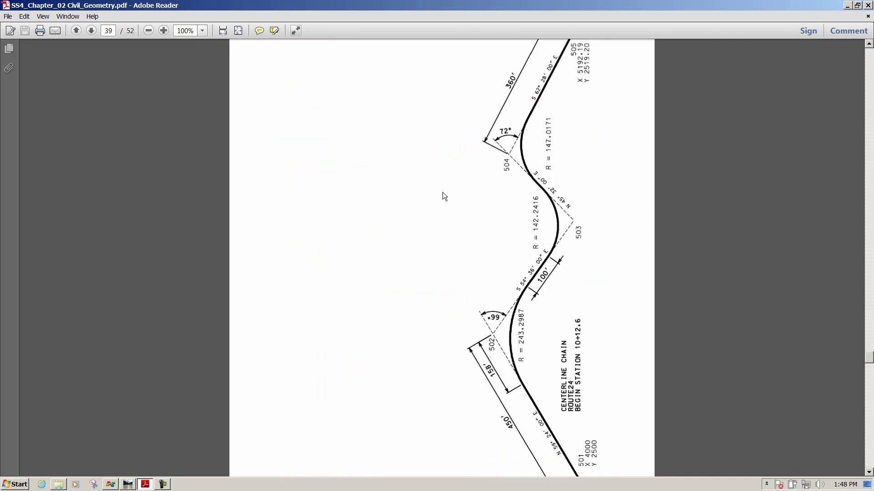
scroll(442, 190, down, 4)
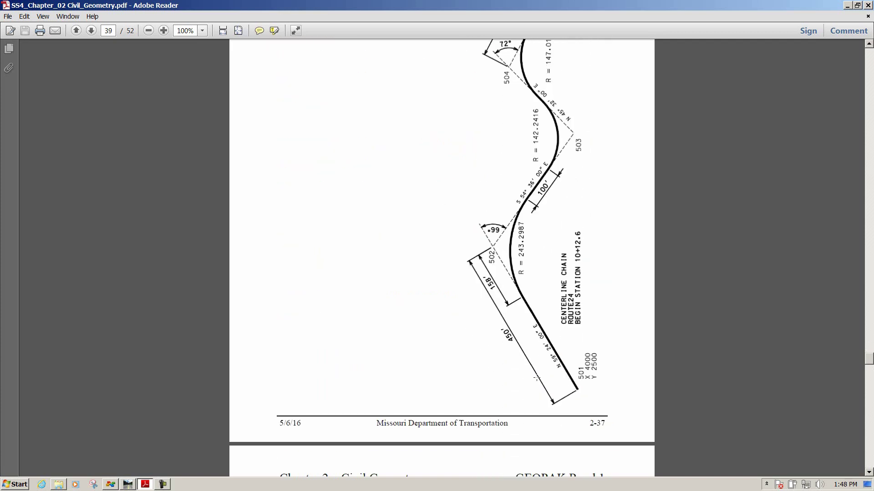
scroll(536, 153, up, 7)
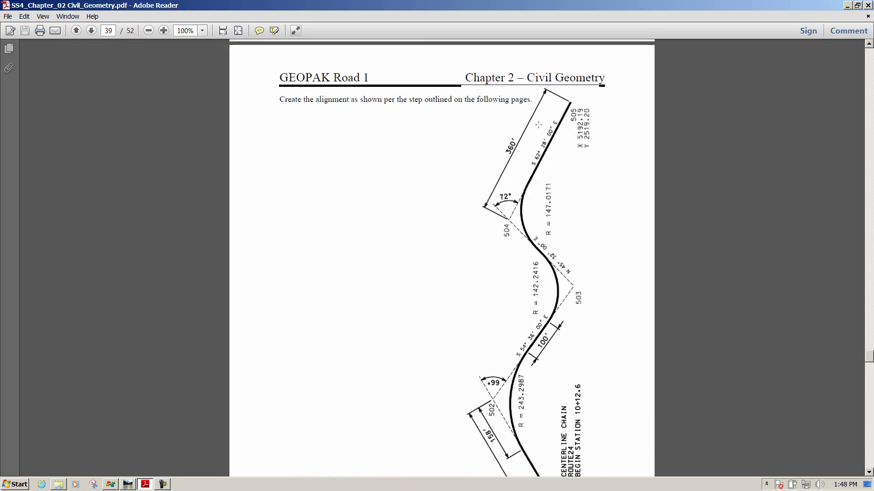
scroll(539, 126, down, 4)
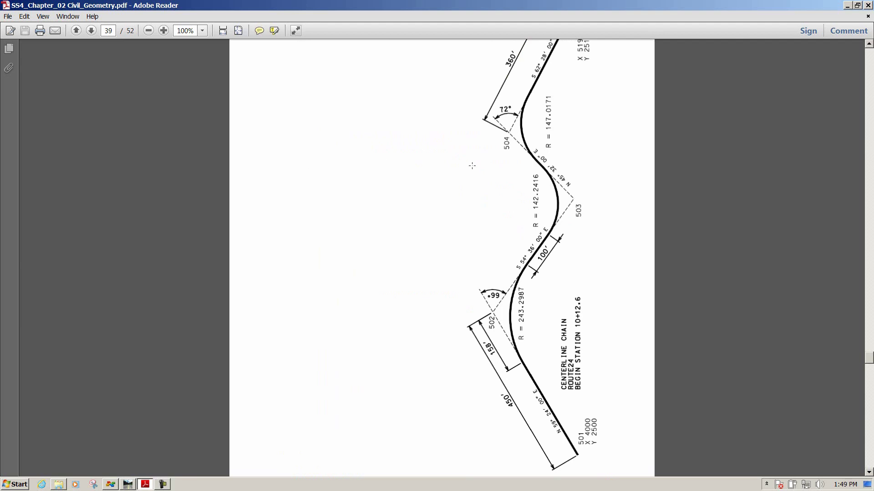
scroll(469, 163, up, 1)
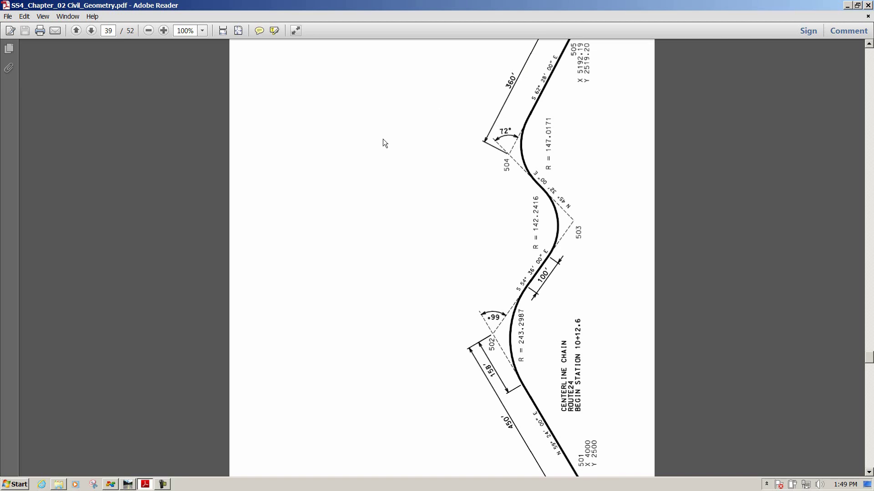
scroll(383, 139, down, 10)
scroll(374, 143, down, 3)
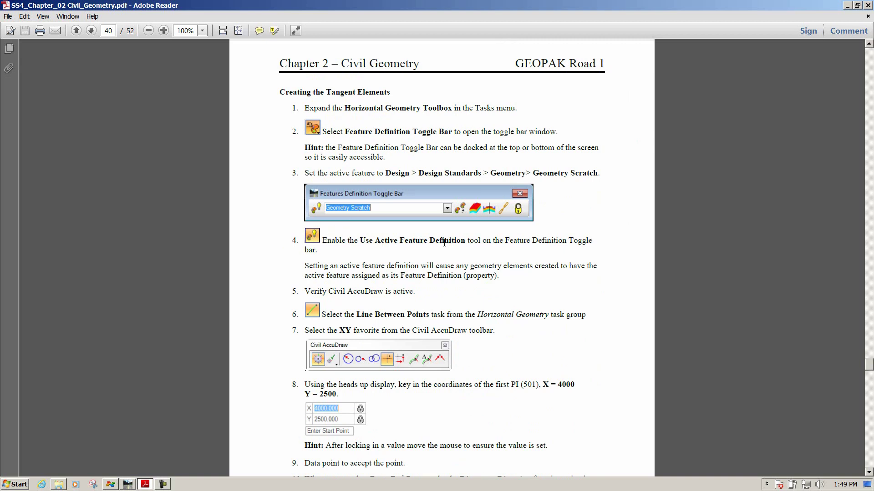
- Switch to Power GEOPAK and set the active feature definition to Design > Design Standards > Geometry > Geometry Scratch
key(alt+Tab)
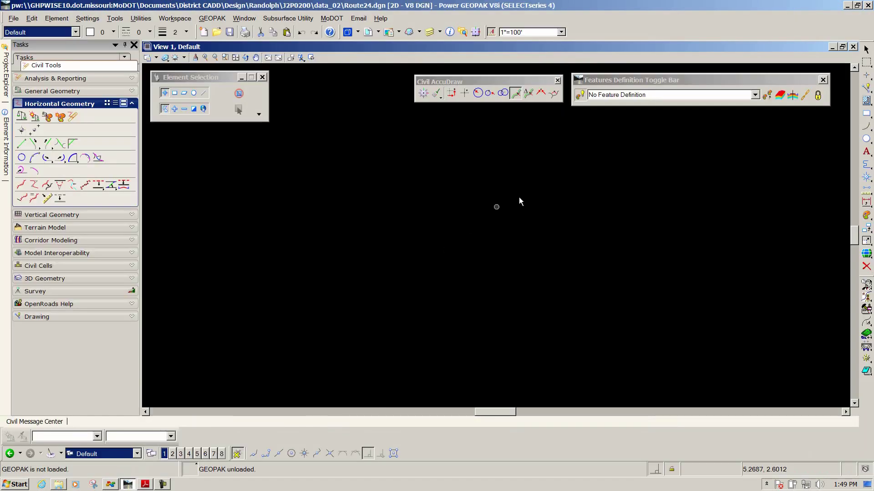
drag(622, 108, 466, 192)
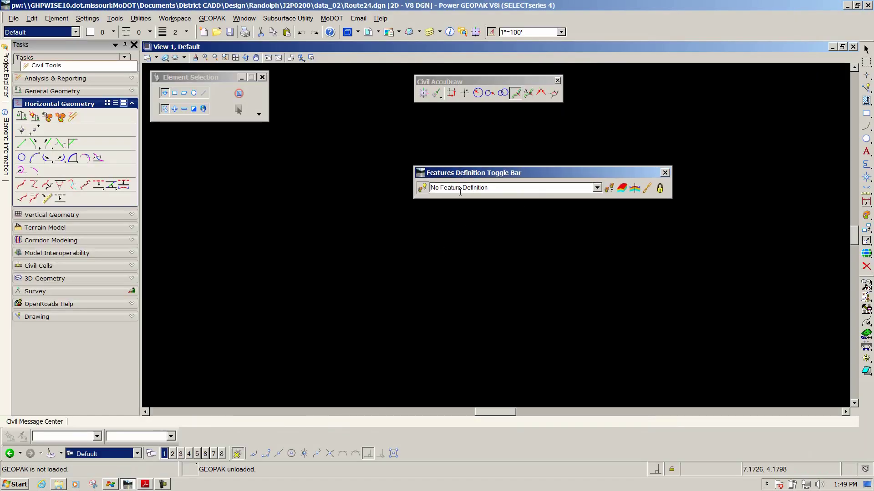
click(596, 187)
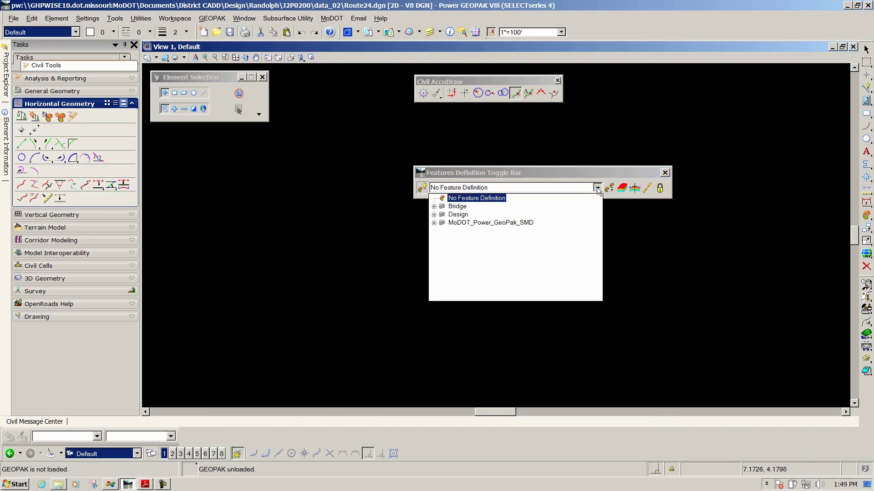
click(434, 215)
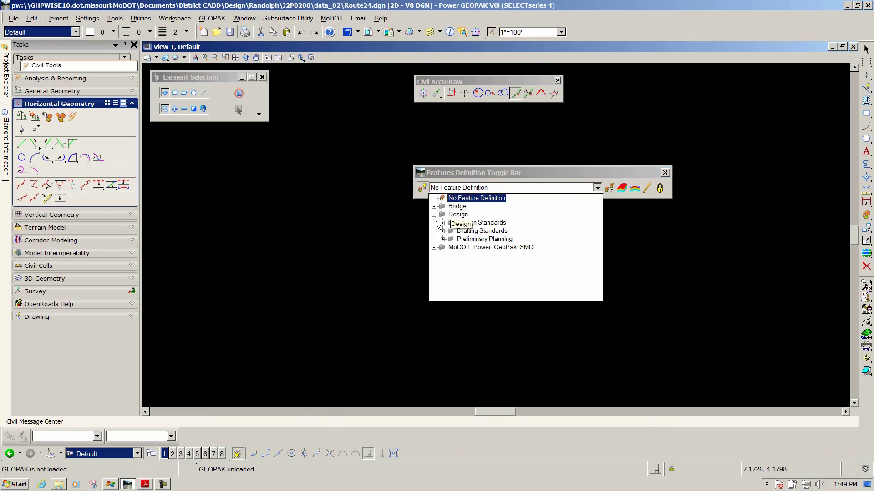
click(442, 223)
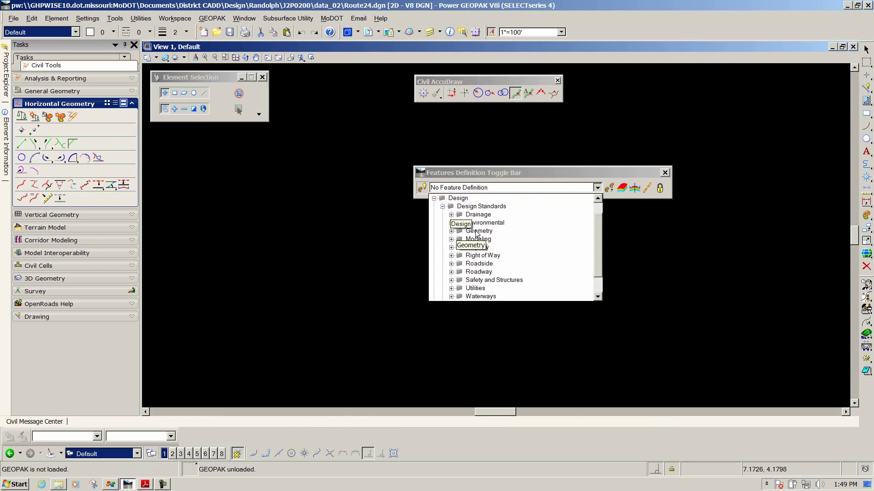
click(452, 231)
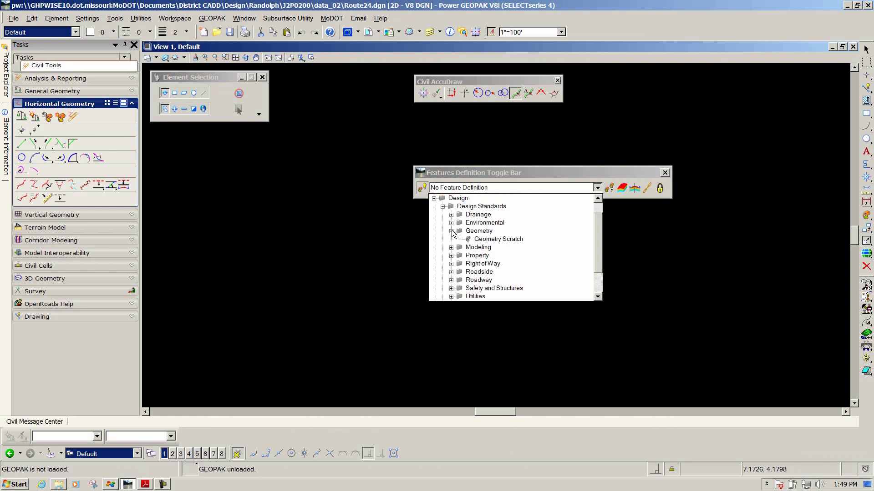
click(487, 240)
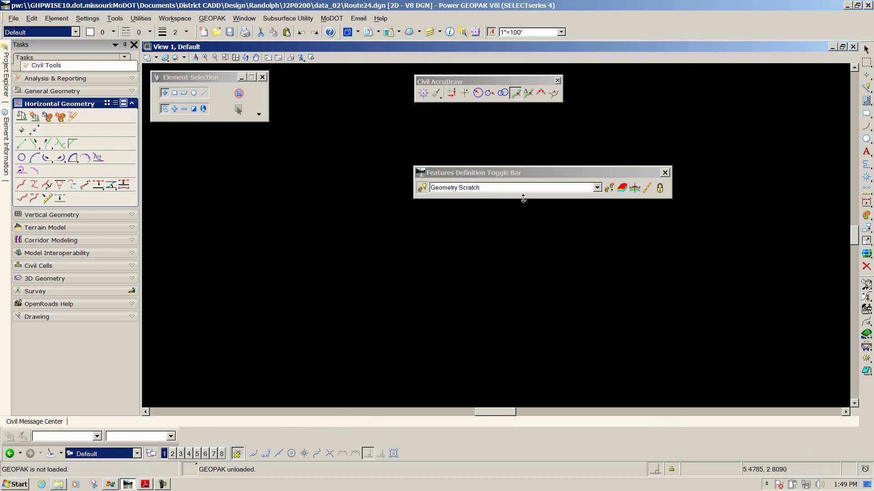
drag(501, 173, 684, 82)
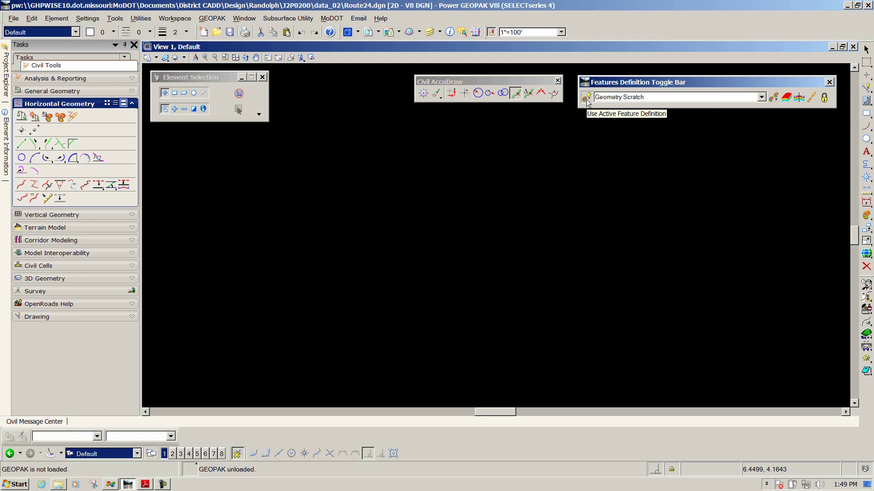
- Switch to Adobe Reader to read tangent element steps 4 to 14 on placing lines with Civil AccuDraw
key(alt+Tab)
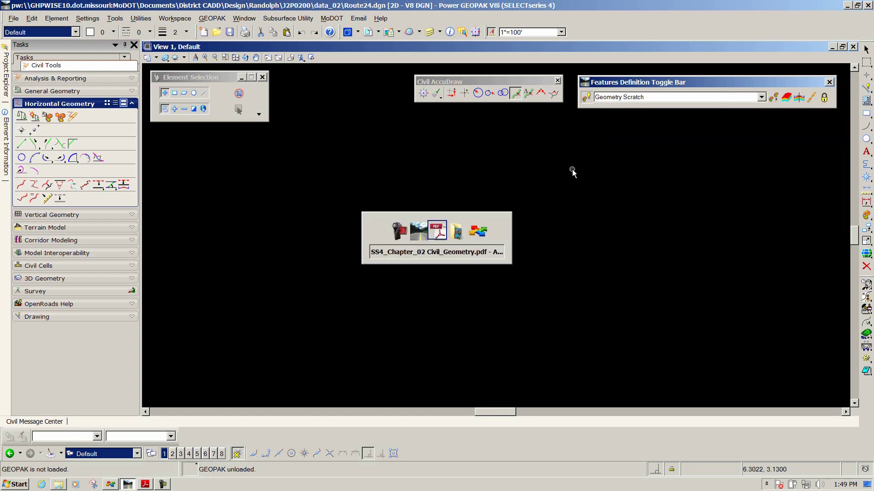
scroll(569, 171, down, 3)
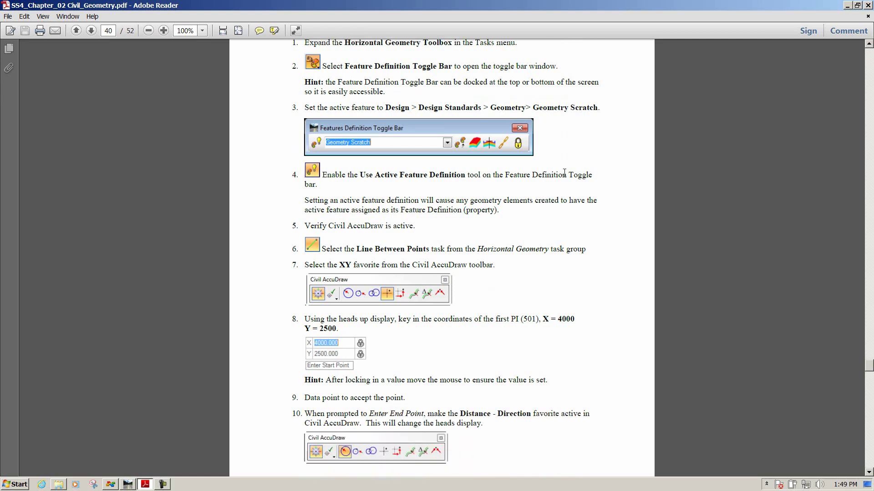
scroll(565, 173, down, 6)
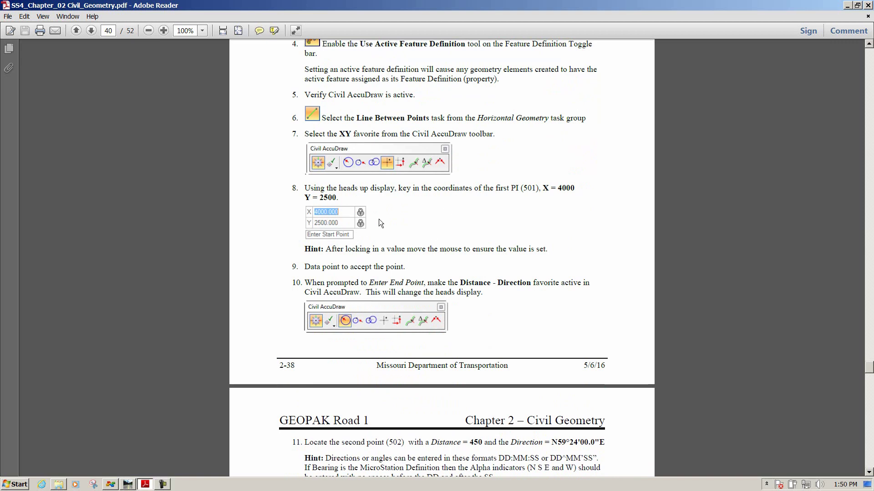
scroll(382, 203, down, 4)
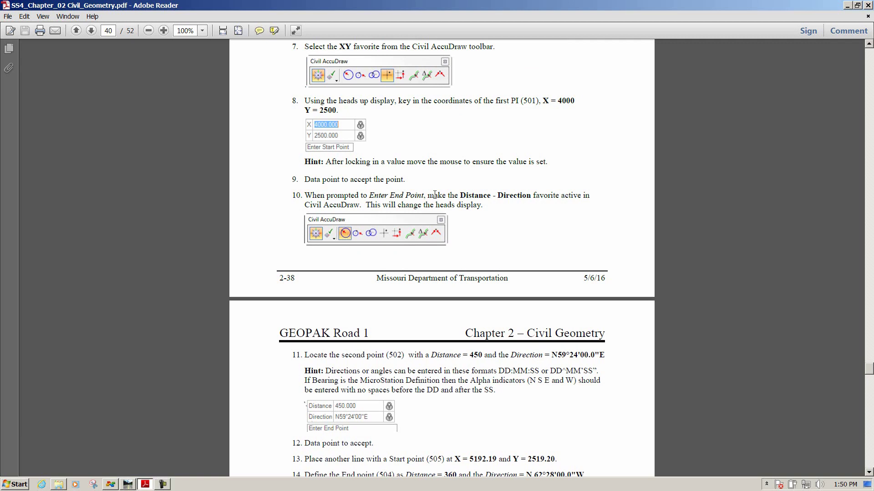
scroll(434, 194, down, 3)
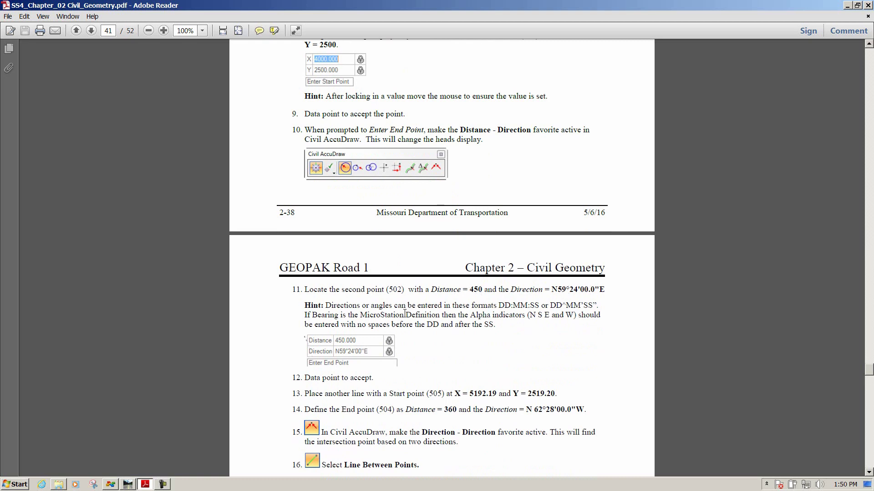
- Switch to Power GEOPAK, turn on Civil AccuDraw and make its XY favorite active
key(alt+Tab)
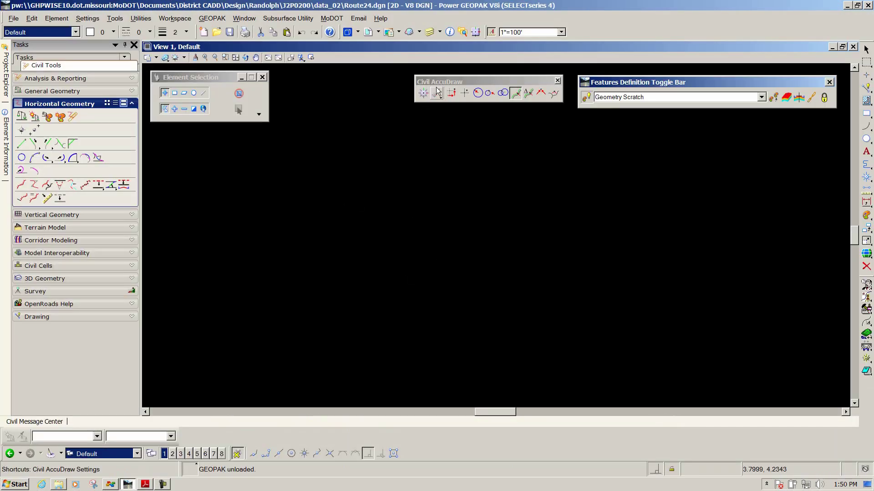
drag(449, 82, 417, 84)
click(394, 94)
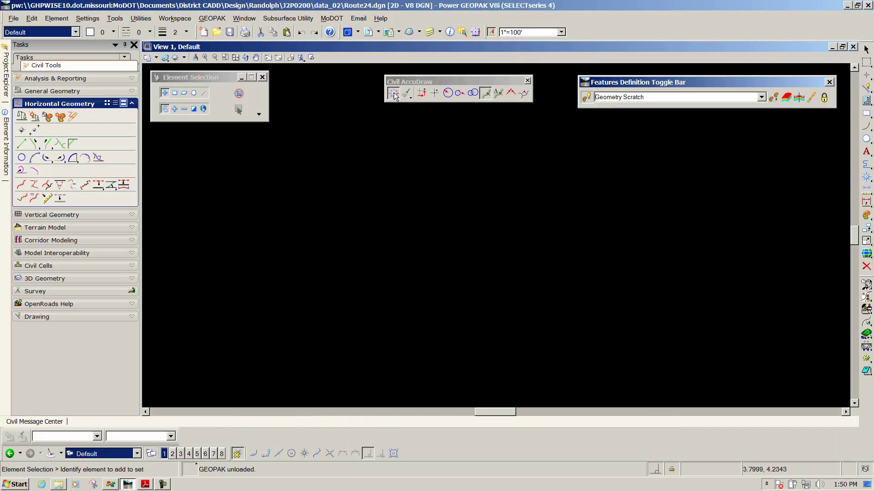
click(435, 95)
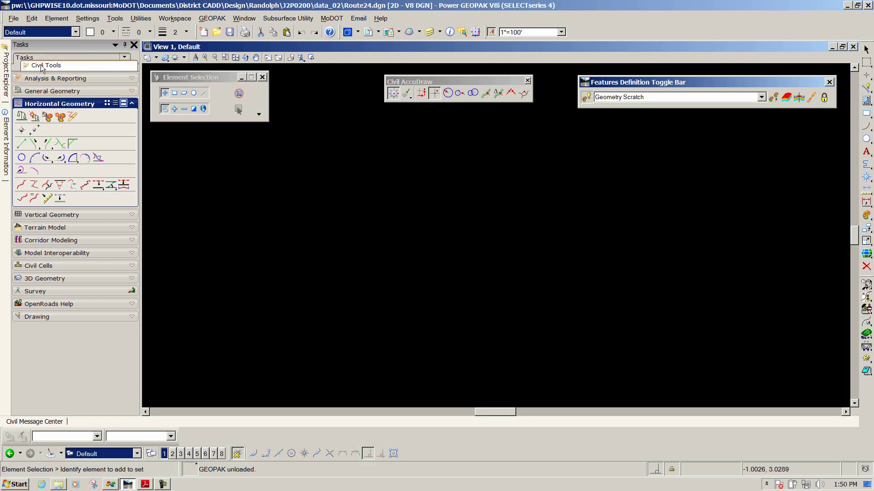
- Start a line between points with its start point at X = 4000 and Y = 2500
click(22, 144)
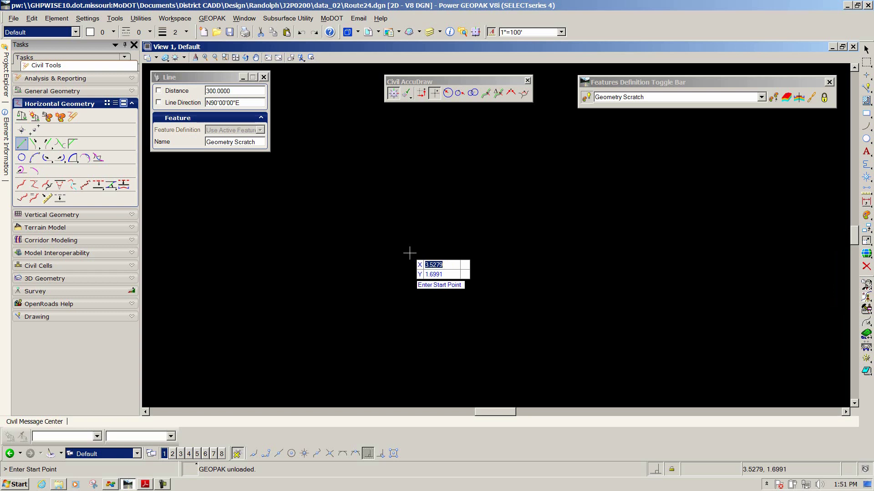
text(4000)
key(Tab)
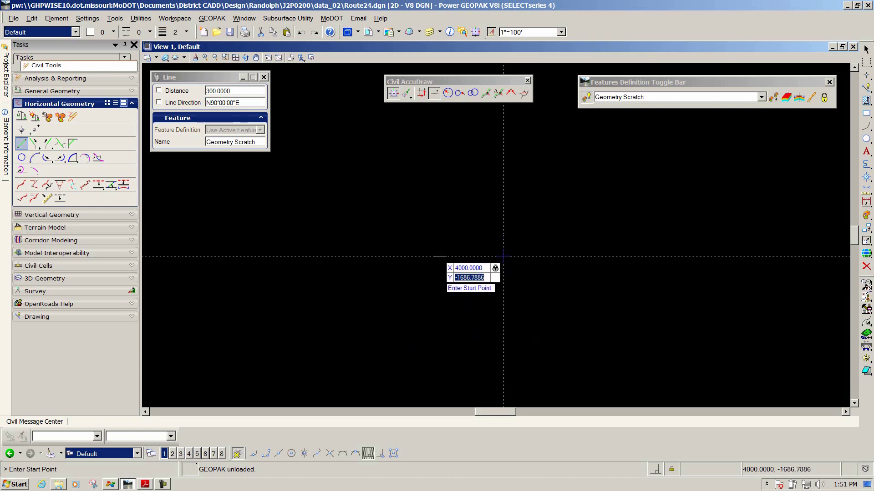
text(2500)
key(Tab)
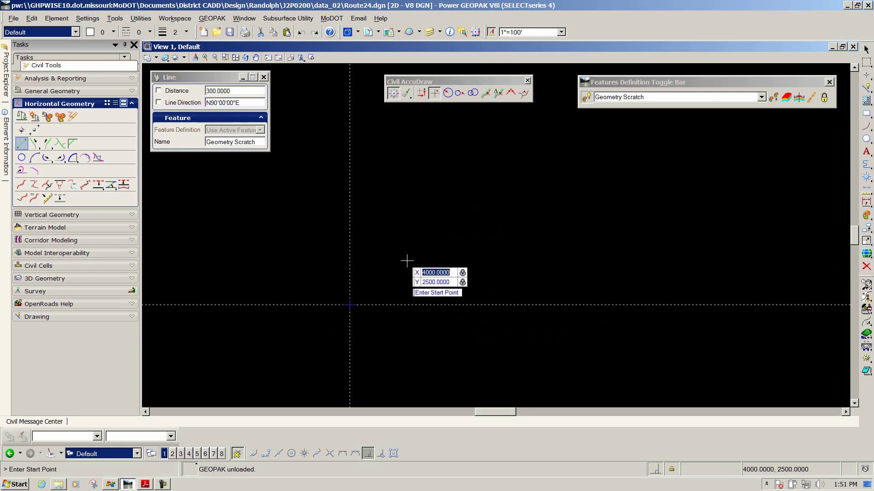
click(442, 236)
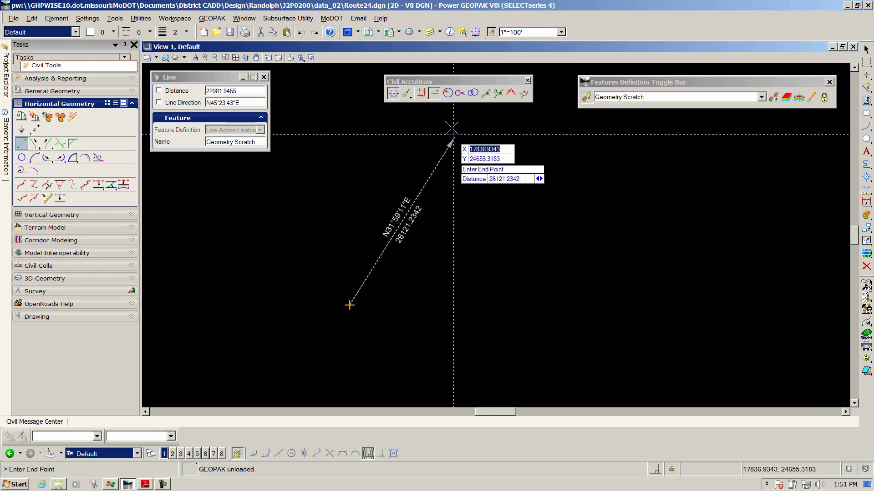
- Using the Distance-Direction favorite of Civil AccuDraw, end the line at distance 450 and direction N59°24'00"E
click(448, 93)
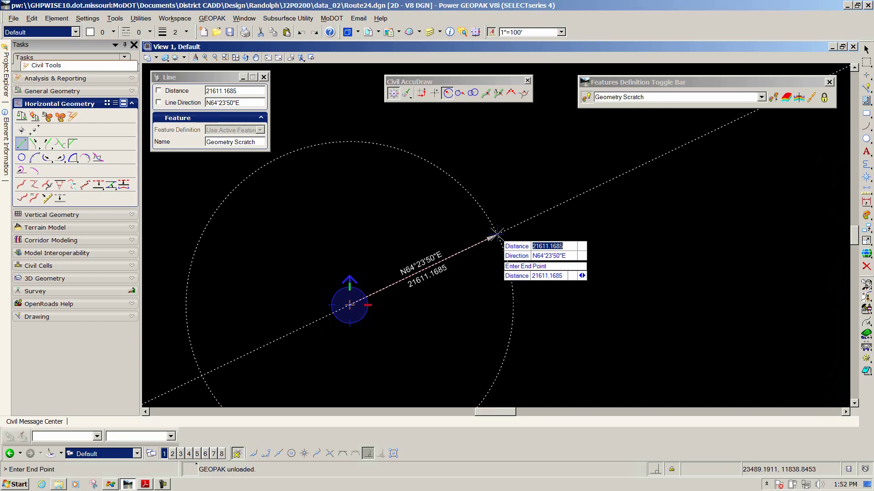
text(450)
key(Tab)
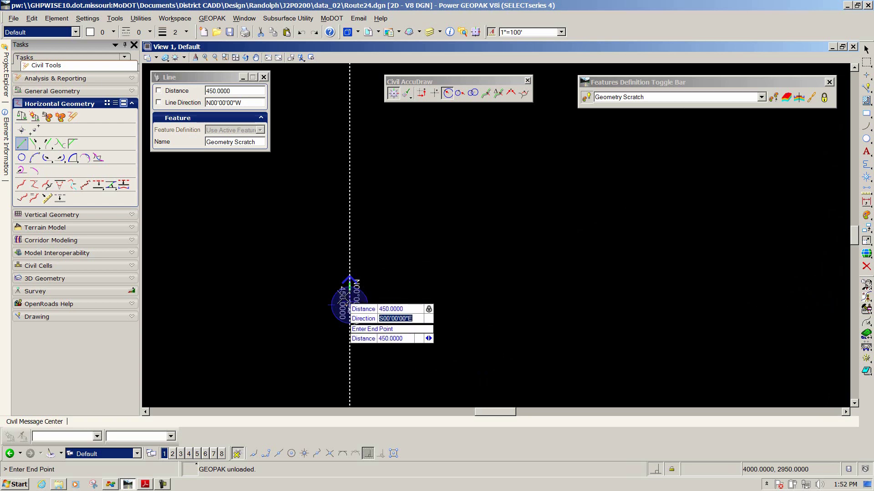
scroll(372, 349, up, 3)
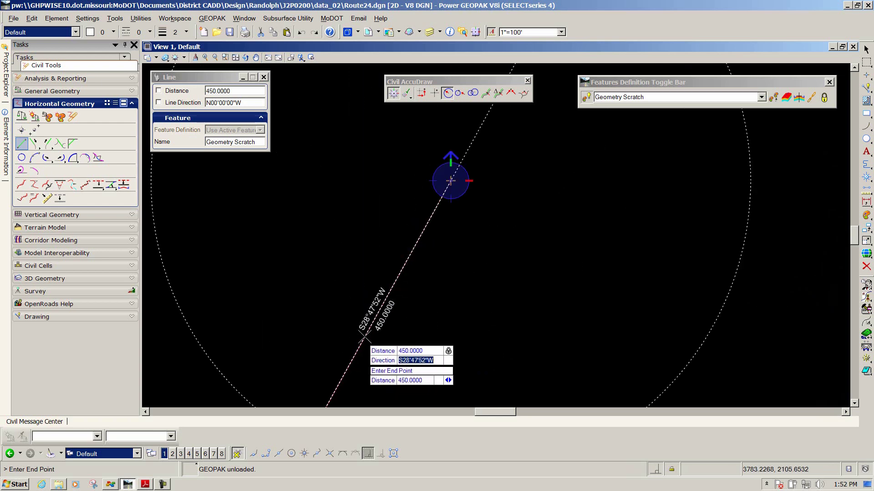
scroll(335, 344, down, 3)
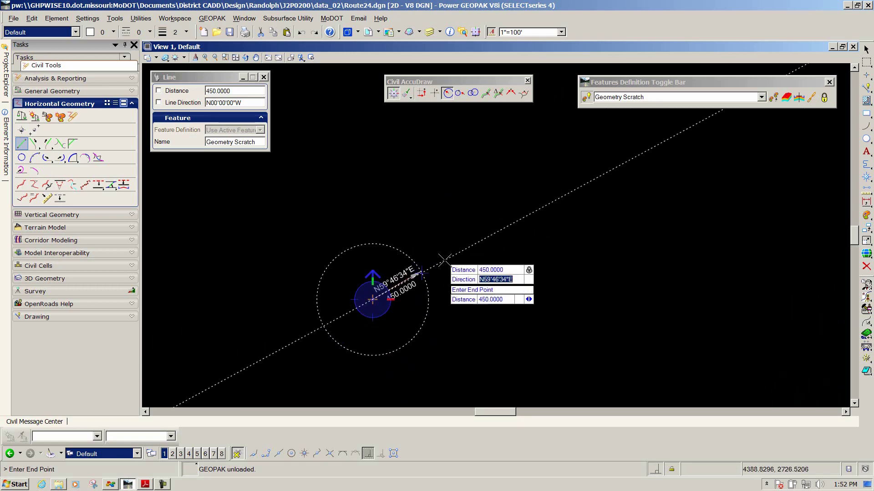
scroll(423, 270, up, 3)
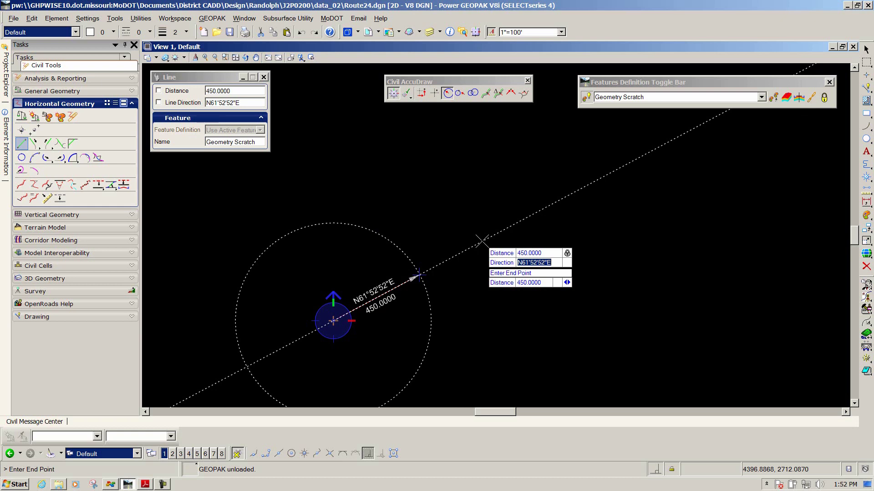
text(n)
text(e)
key(Tab)
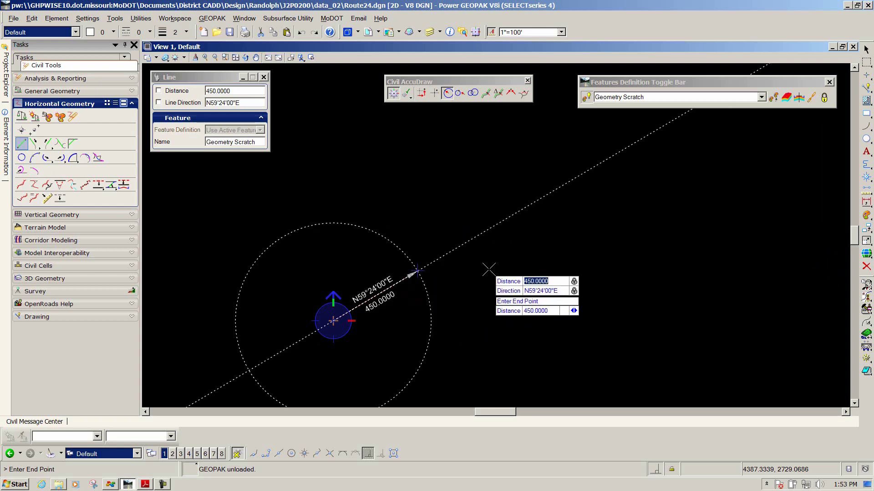
click(489, 269)
scroll(378, 196, down, 2)
scroll(377, 196, down, 1)
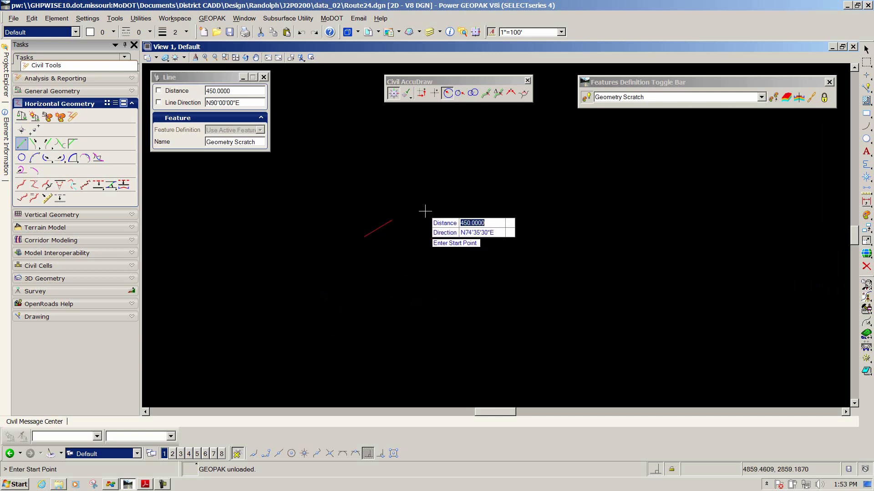
scroll(418, 212, up, 2)
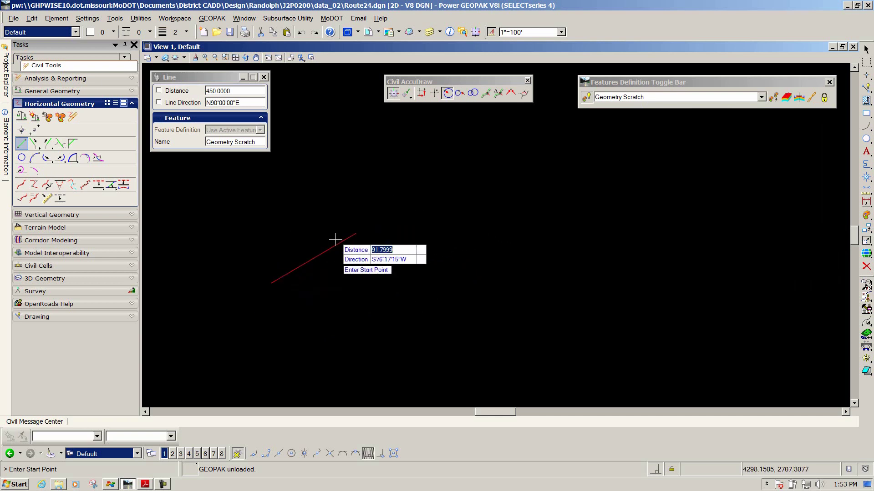
- Switch to Adobe Reader to read steps 13 and 14 on placing the second tangent line
key(alt+Tab)
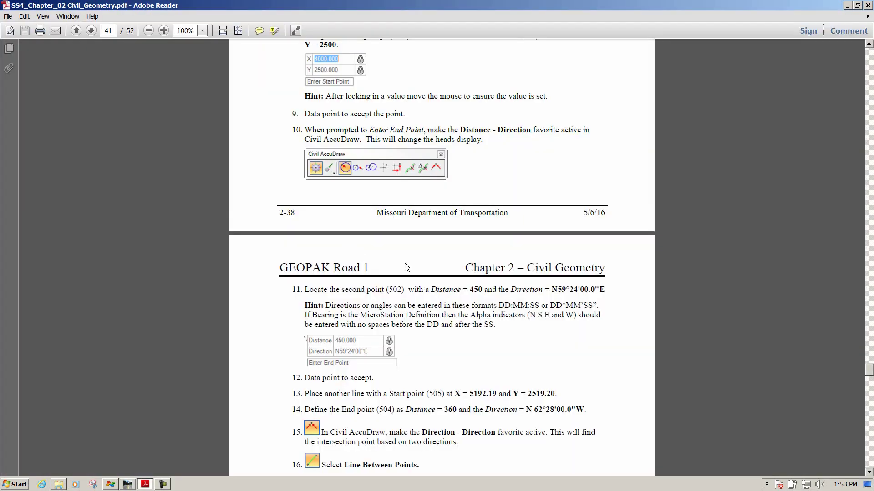
scroll(405, 263, down, 6)
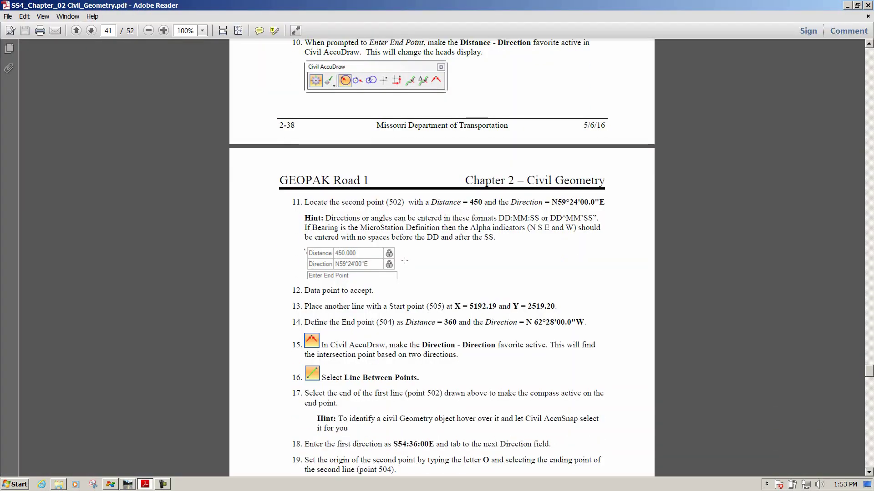
scroll(405, 260, down, 2)
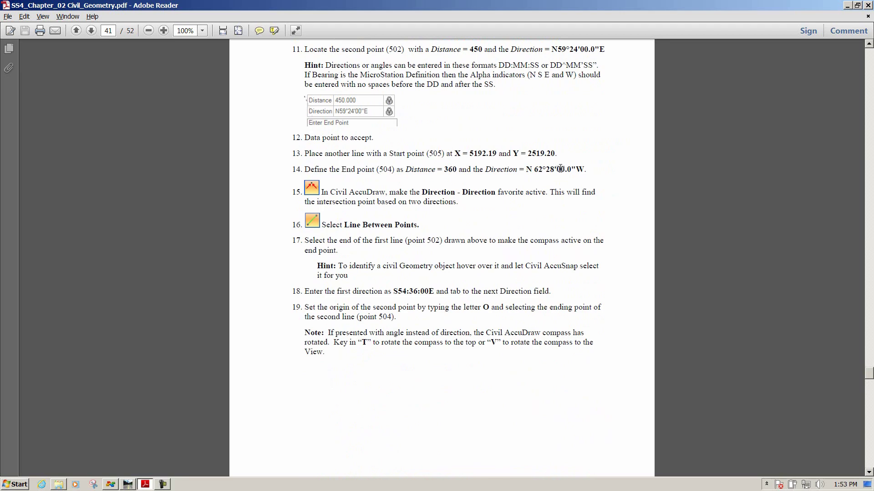
- Switch to Power GEOPAK and, with the XY favorite active, start the second line at X = 5192.19 and Y = 2519.20
key(alt+Tab)
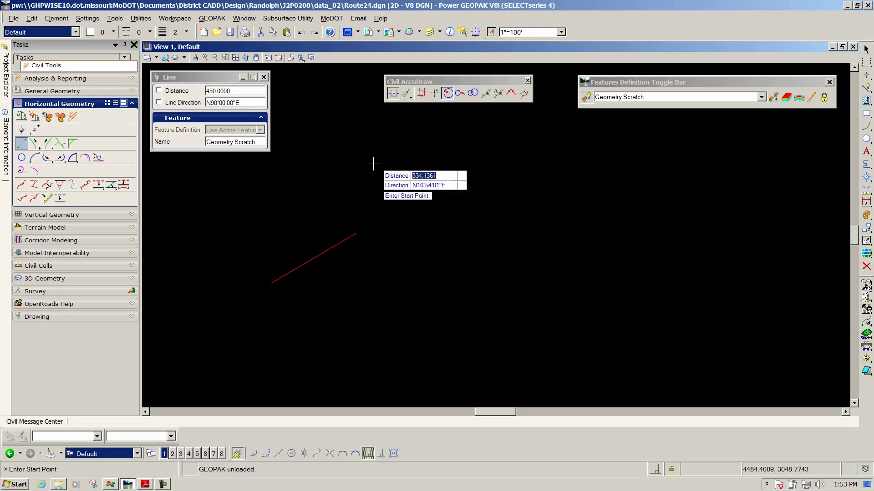
drag(449, 81, 437, 97)
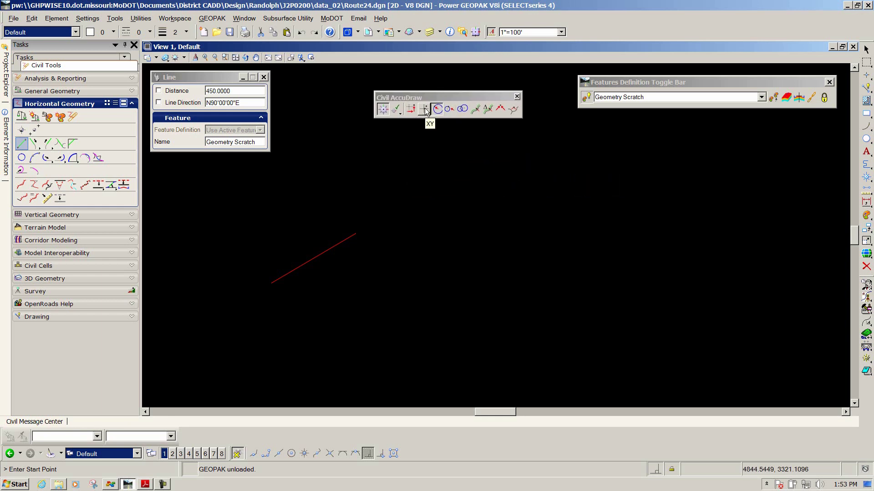
click(423, 110)
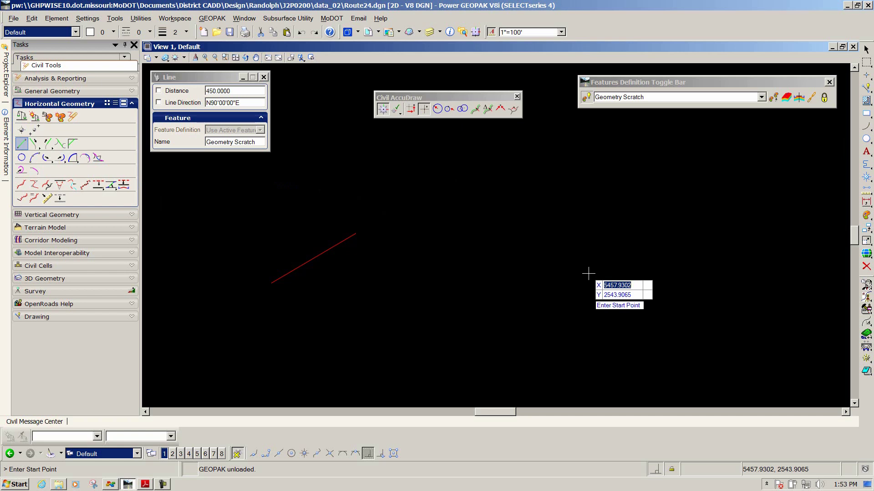
text(5192.19)
key(Tab)
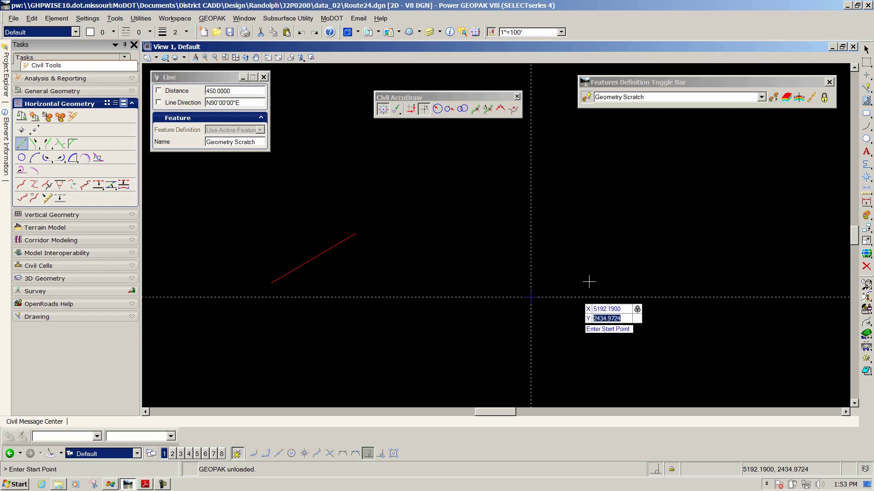
text(2500)
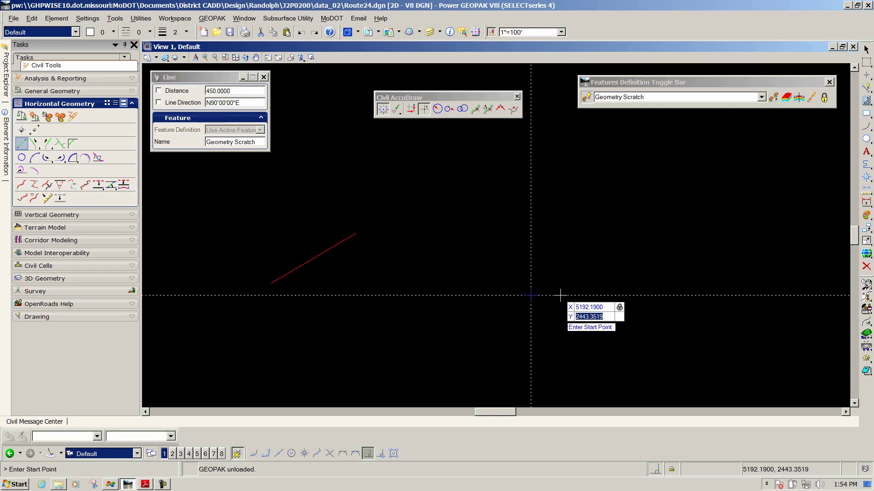
text(2519.20)
key(Tab)
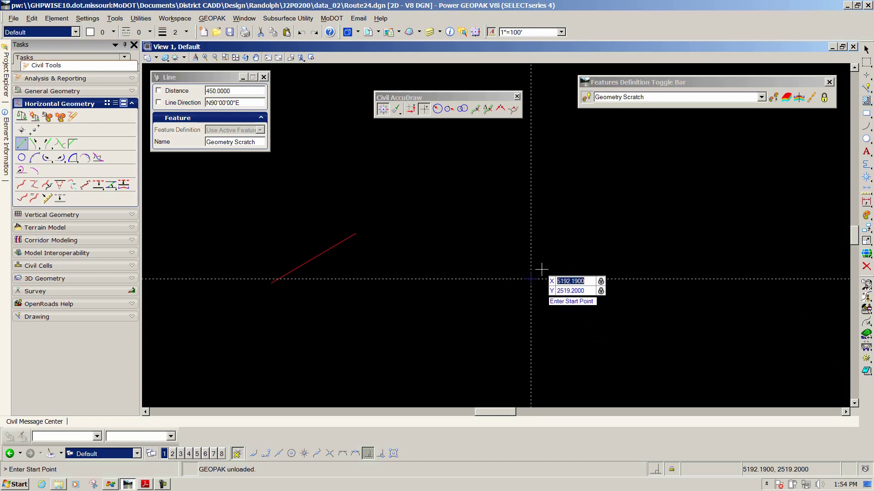
scroll(515, 261, up, 2)
scroll(679, 281, down, 2)
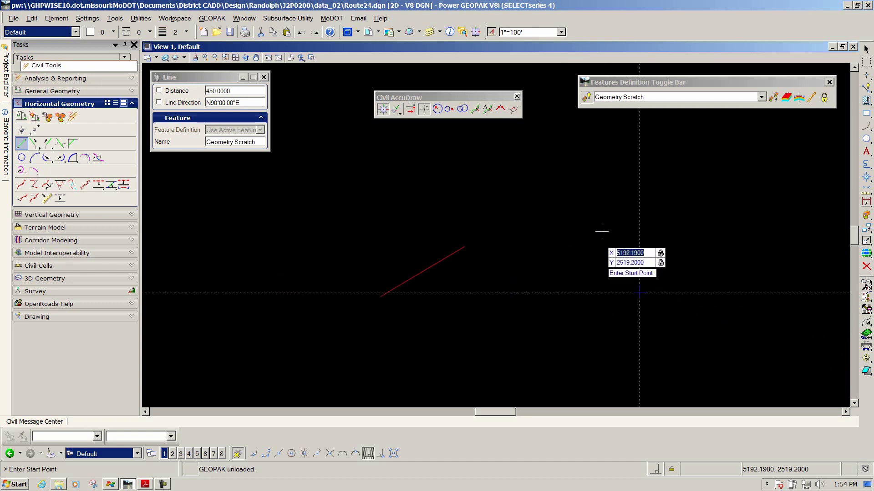
click(571, 213)
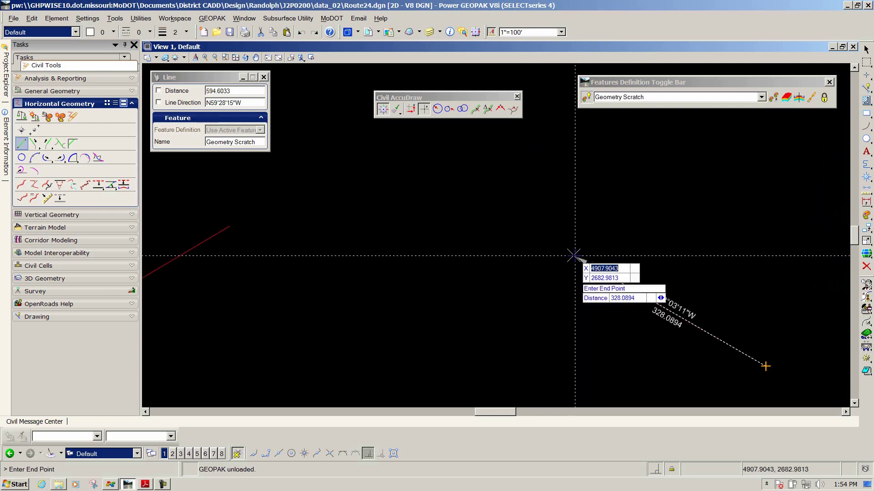
- Using the Distance-Direction favorite, end the second line at distance 360 and direction N62°28'00"W
scroll(751, 341, up, 2)
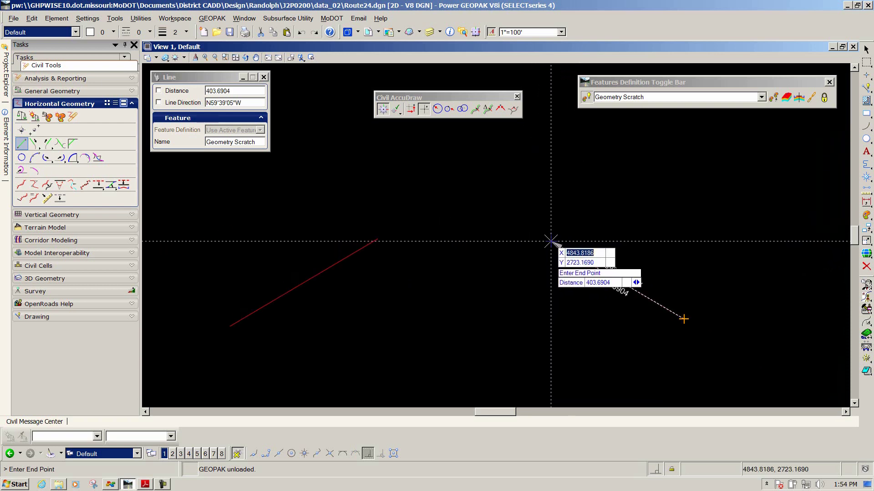
click(438, 109)
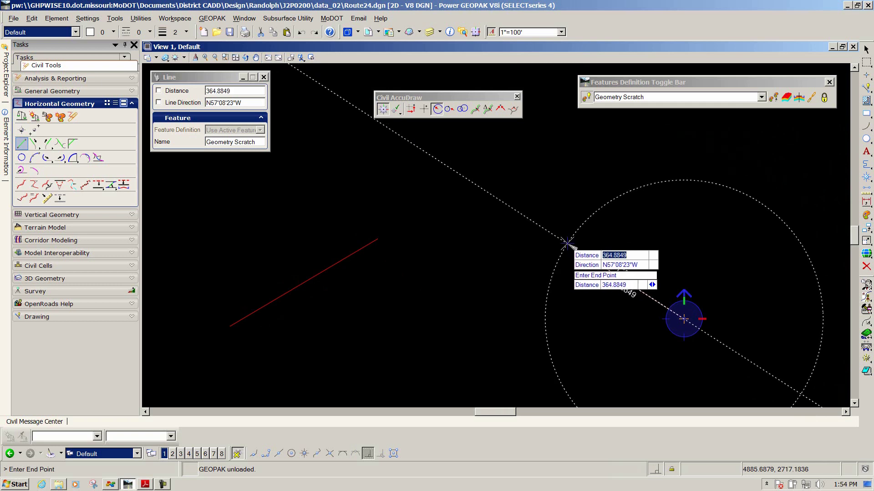
text(360)
key(Tab)
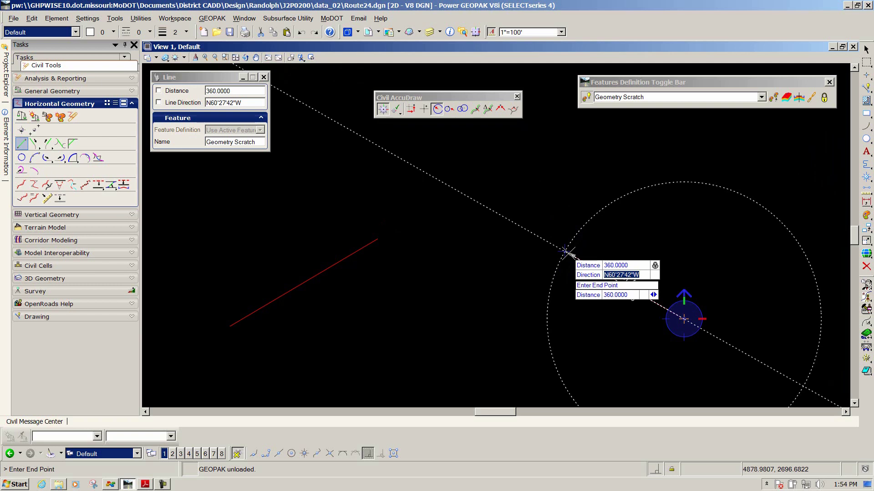
text(n62:28w)
key(Tab)
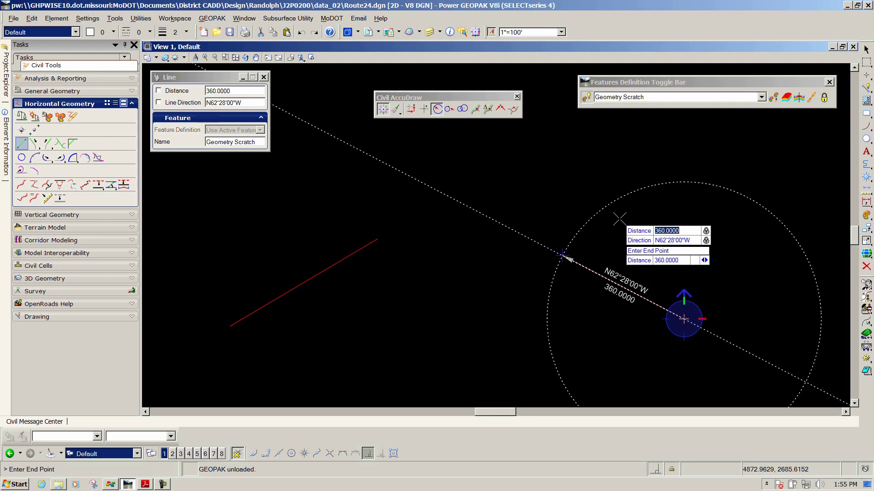
click(619, 219)
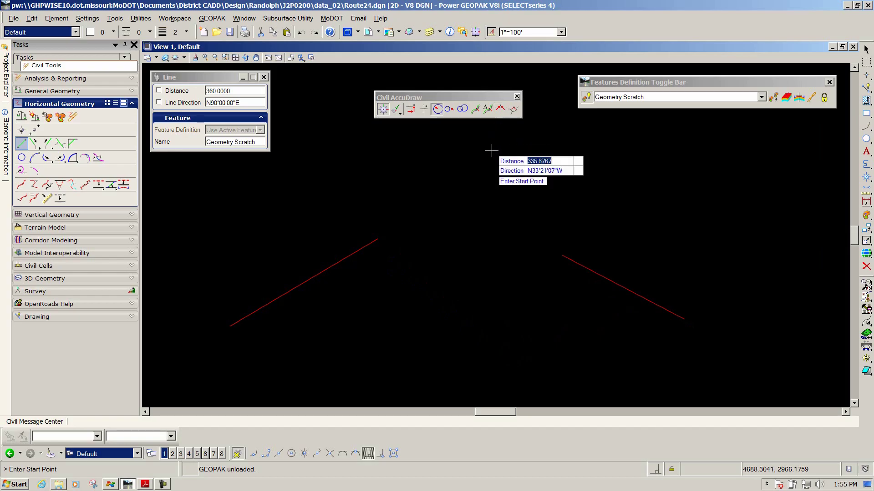
- Switch to Adobe Reader to read steps 15 to 19 on finding the intersection point from two directions
key(alt+Tab)
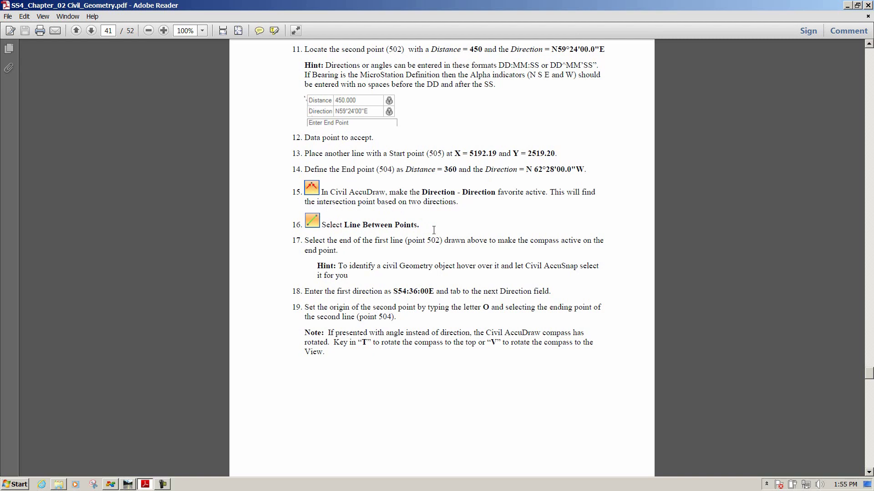
scroll(419, 217, down, 1)
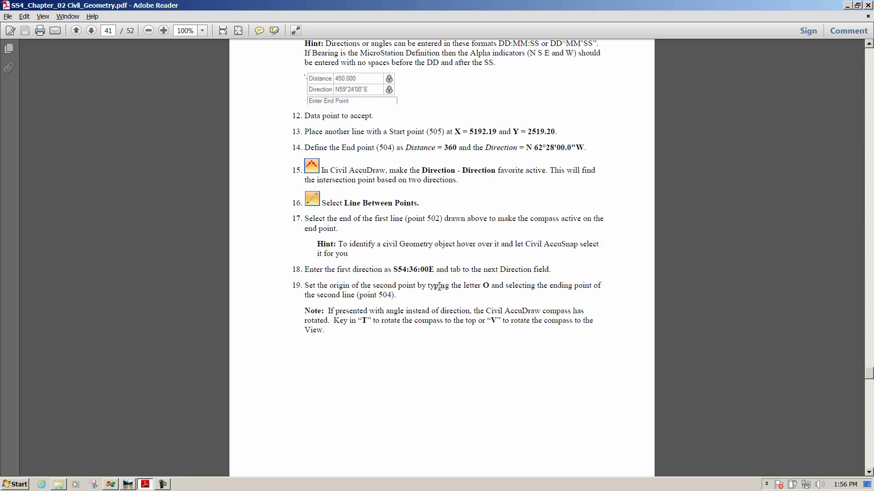
- Switch to Power GEOPAK and make the Direction-Direction favorite active in Civil AccuDraw
key(alt+Tab)
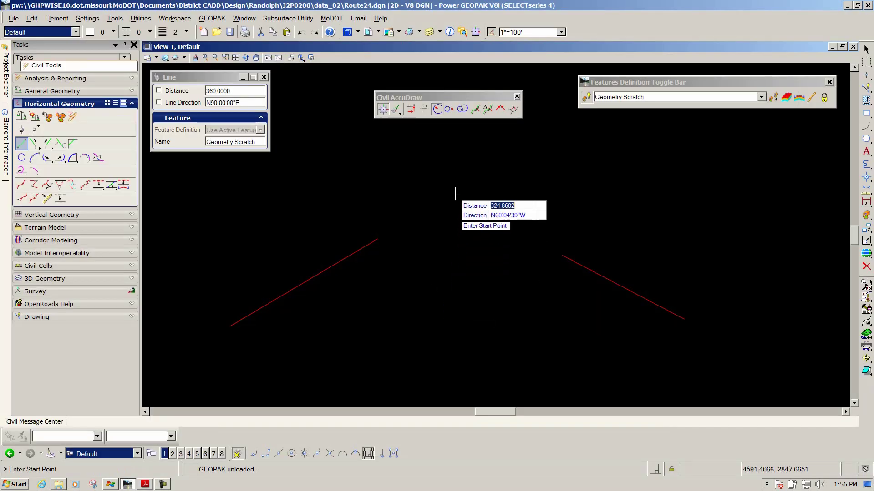
click(500, 109)
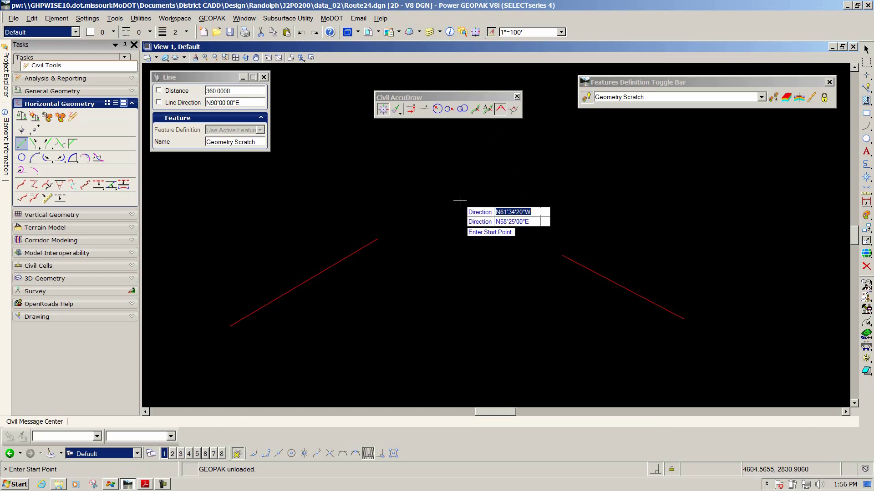
click(377, 238)
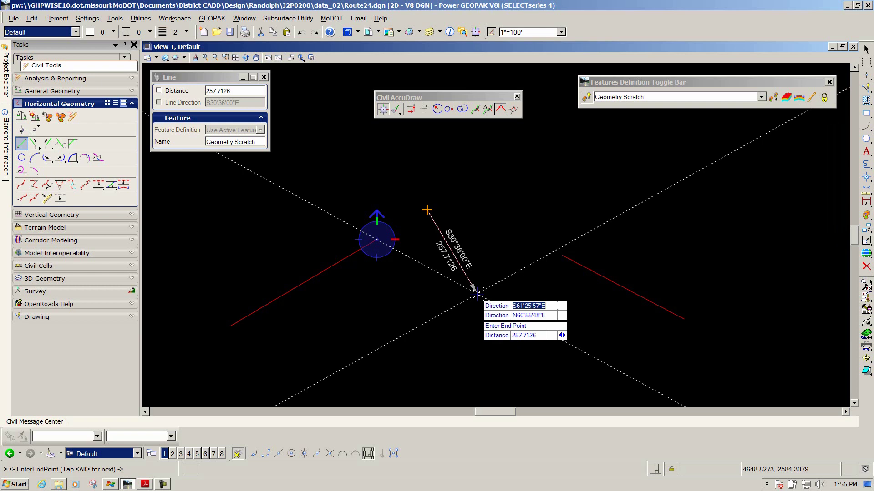
text(s54:36e)
key(Tab)
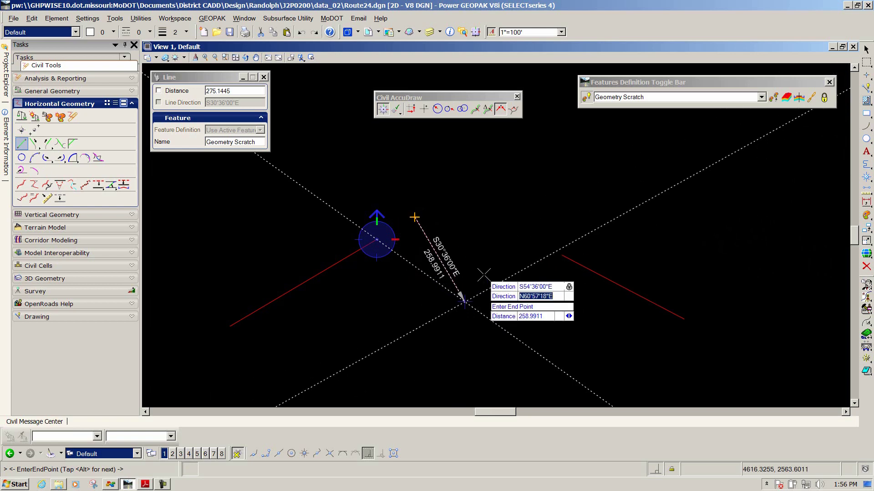
key(Escape)
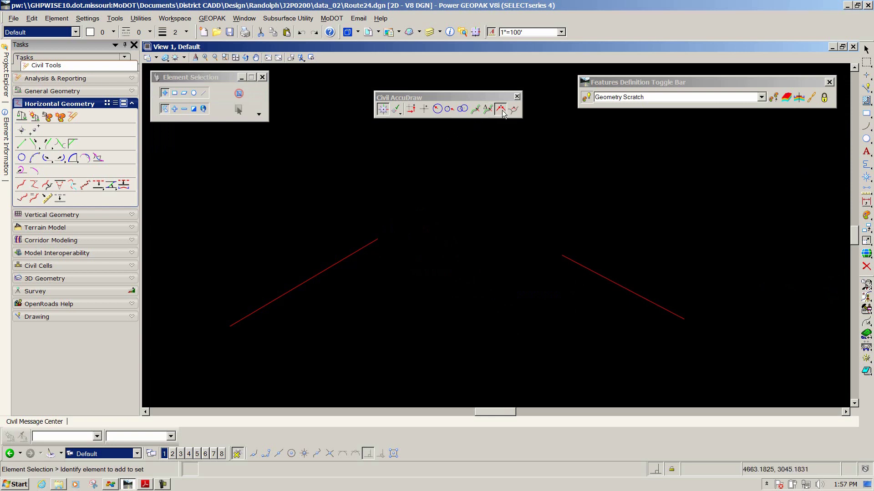
- Start a new line at the upper end of the first line, using the key point snap
middle_click(364, 246)
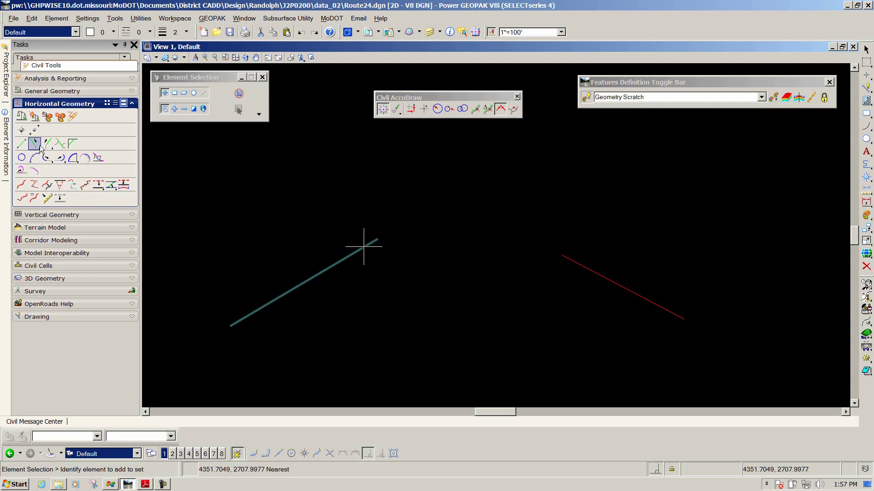
click(21, 145)
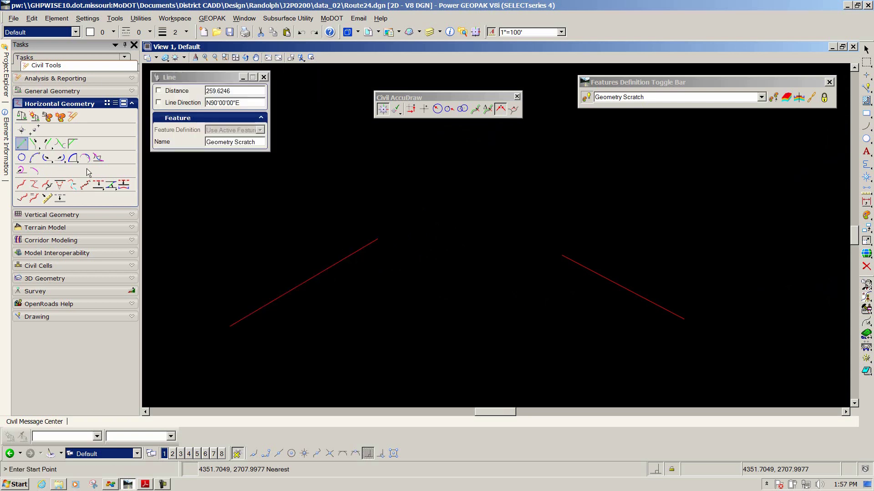
middle_click(365, 246)
middle_click(354, 251)
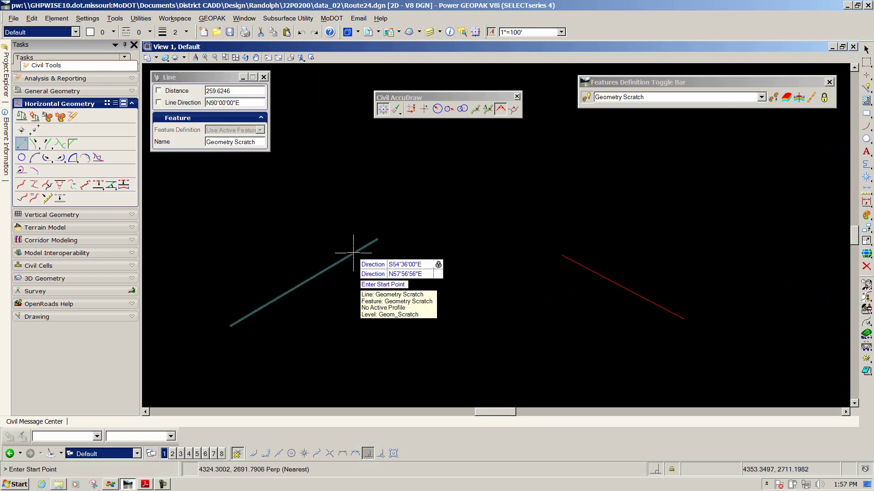
middle_click(367, 245)
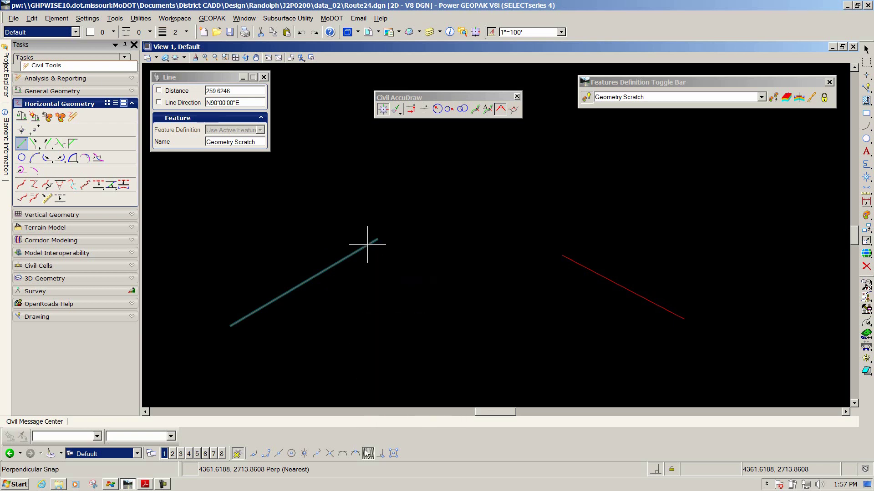
click(316, 454)
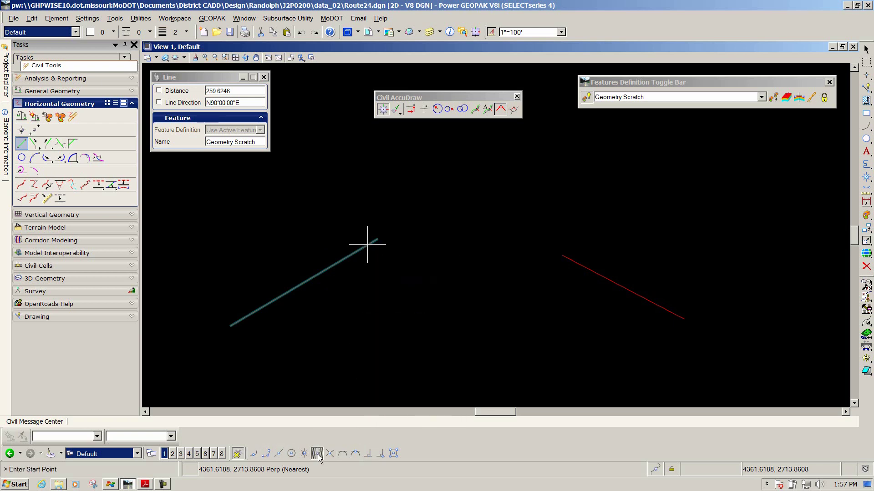
click(266, 454)
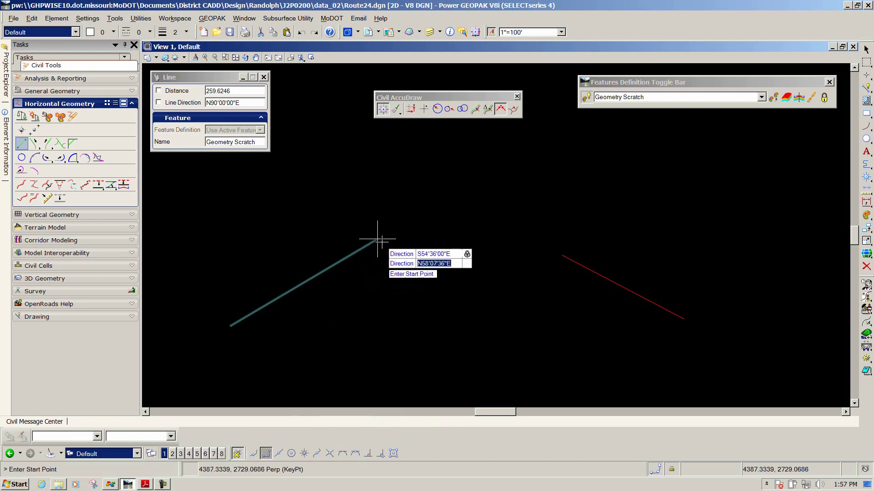
click(377, 238)
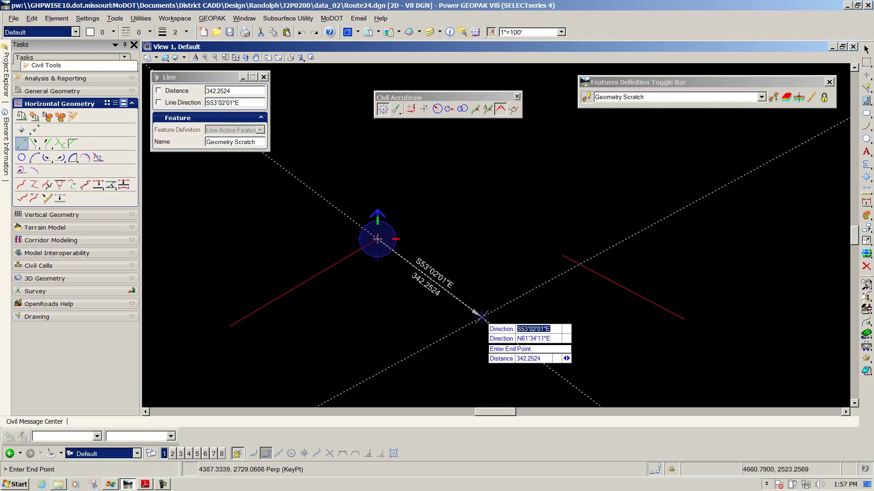
- Set the line's first direction to S54°36'00"E and place the second direction's origin at the upper end of the second line
text(s54:36e)
key(Tab)
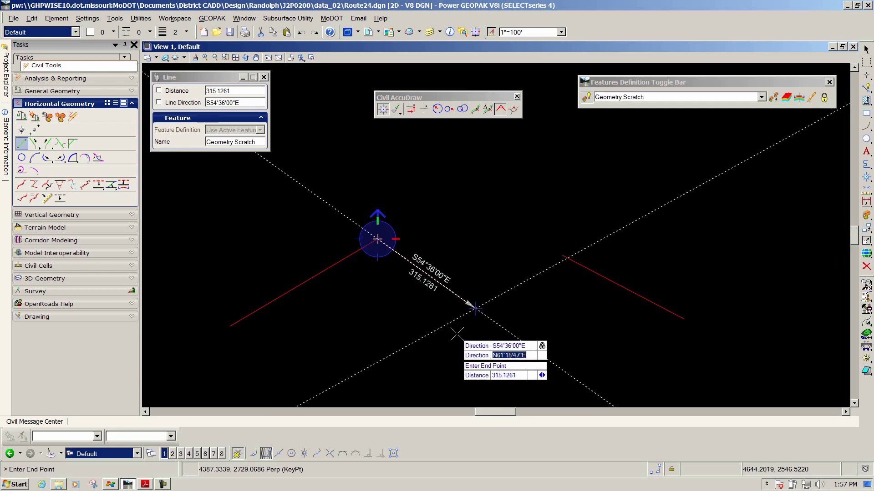
key(o)
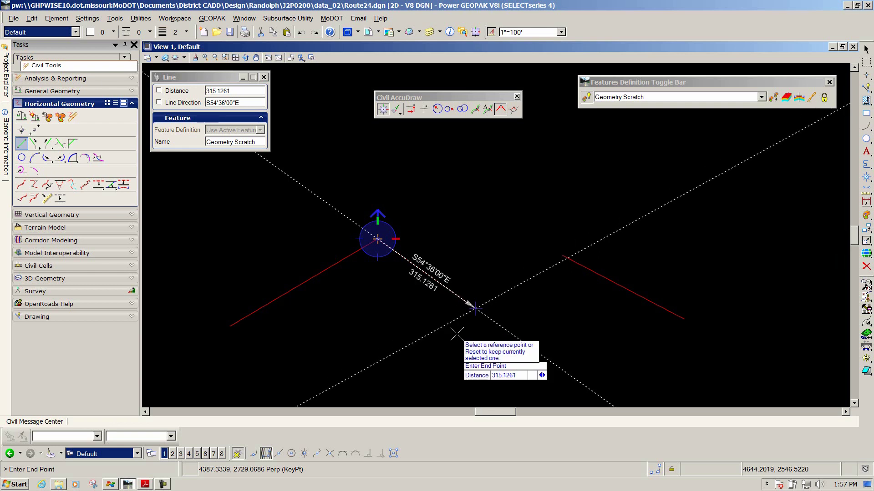
click(561, 255)
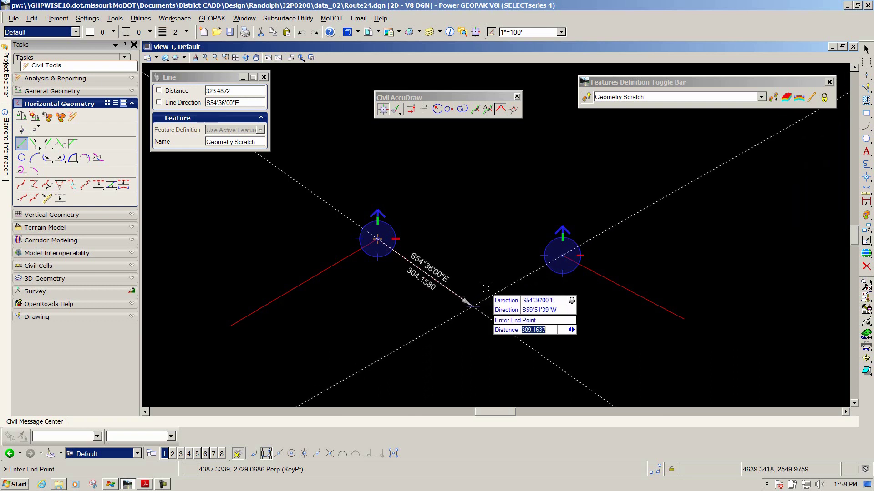
- Set the second direction to S45°32'00"W and accept the intersection point as the line's end
key(Tab)
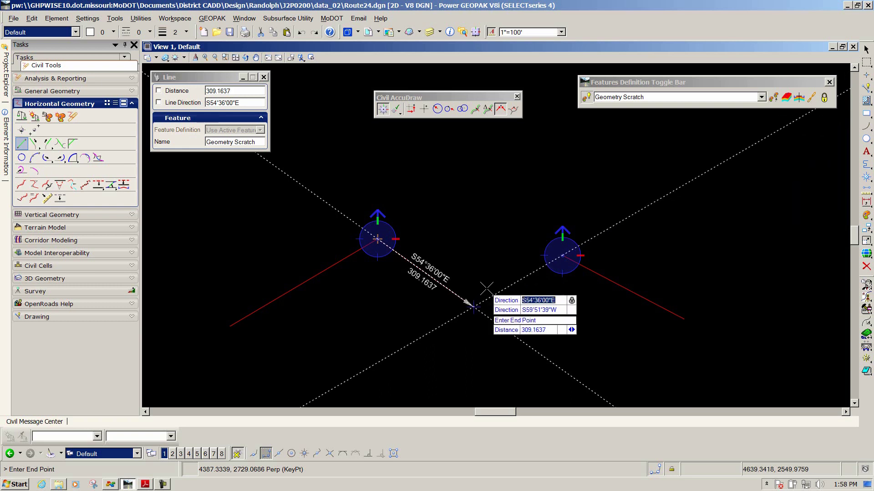
key(Tab)
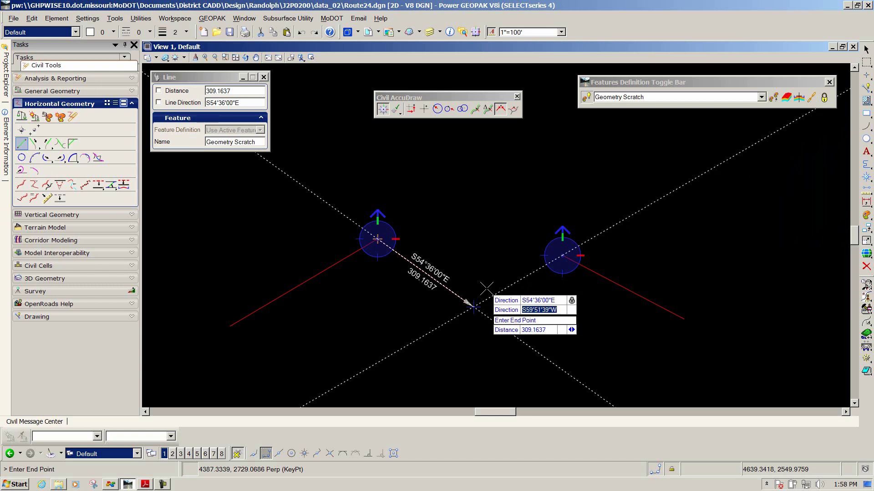
text(s45:32w)
key(Return)
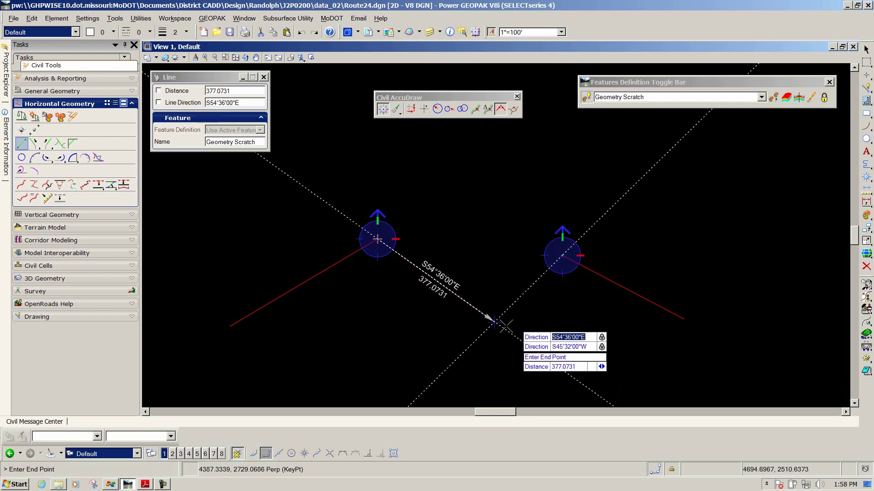
click(557, 329)
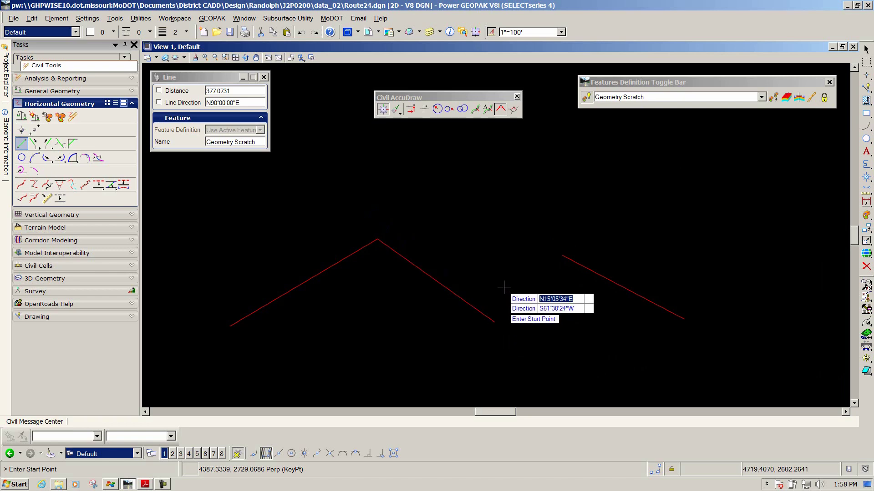
- Switch to Adobe Reader to read steps 20 to 26 on finishing the tangents and placing the curves
key(alt+Tab)
scroll(500, 289, down, 8)
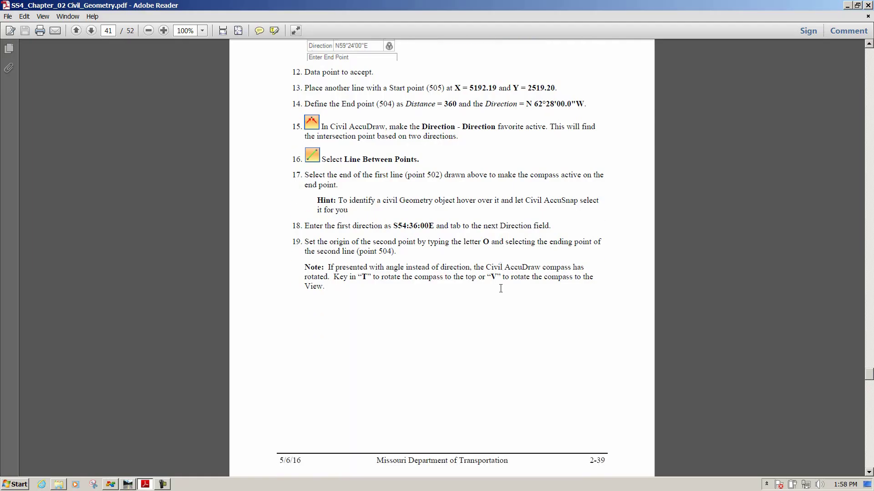
scroll(499, 289, down, 3)
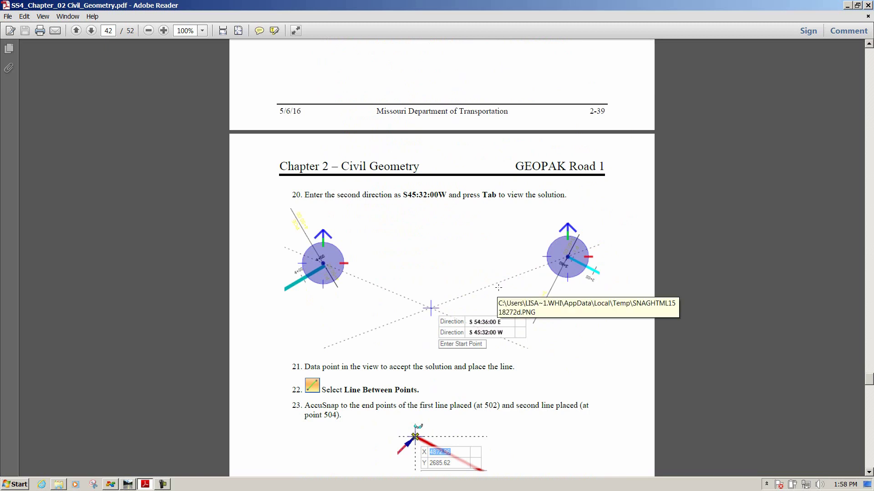
scroll(499, 287, down, 3)
scroll(498, 288, down, 3)
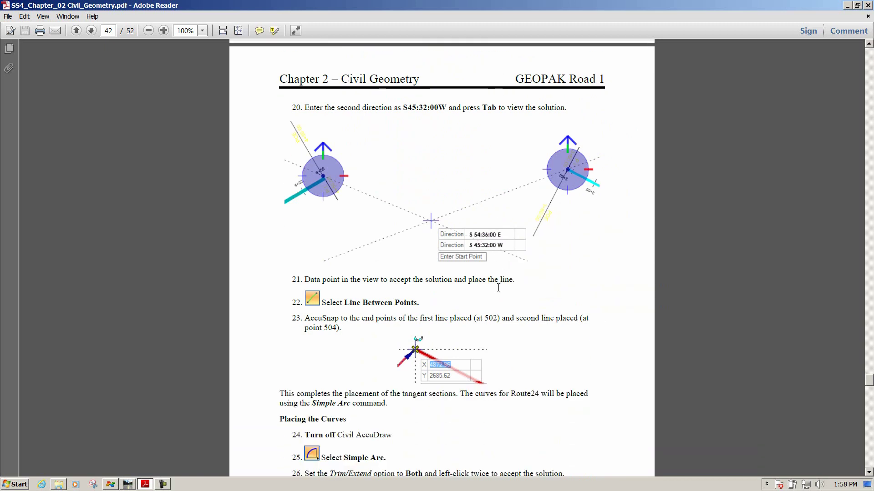
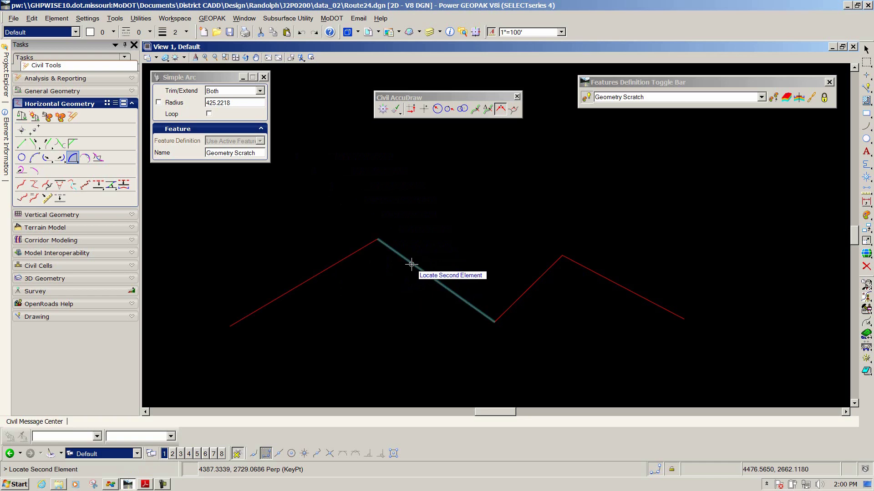
- Place a Simple Arc of radius 243.2987 between the first and second tangents, with Trim/Extend set to Both
click(411, 263)
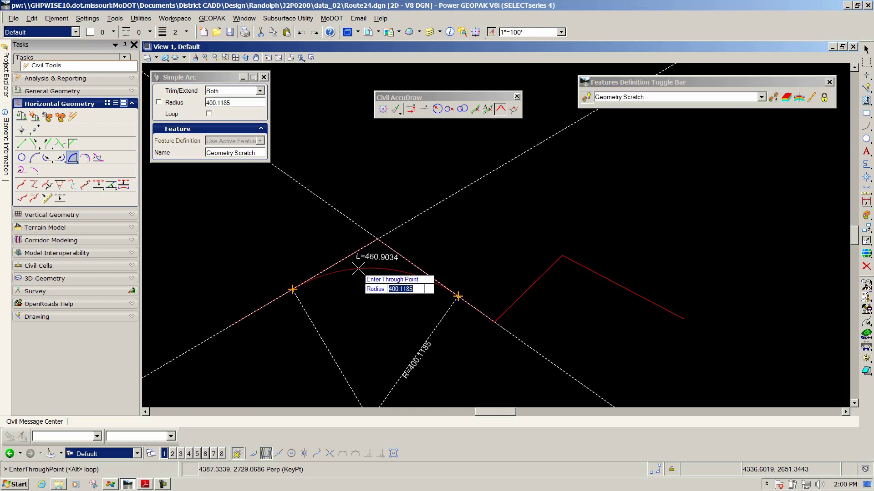
text(243.2987)
key(Return)
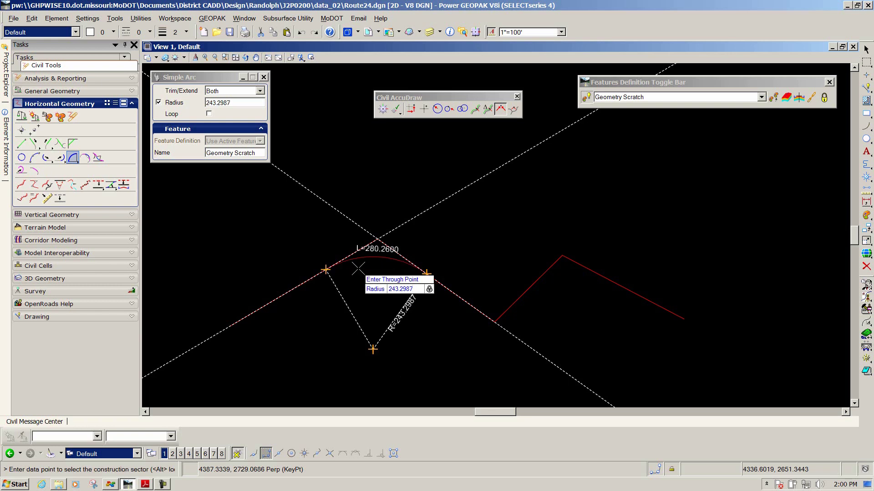
click(358, 269)
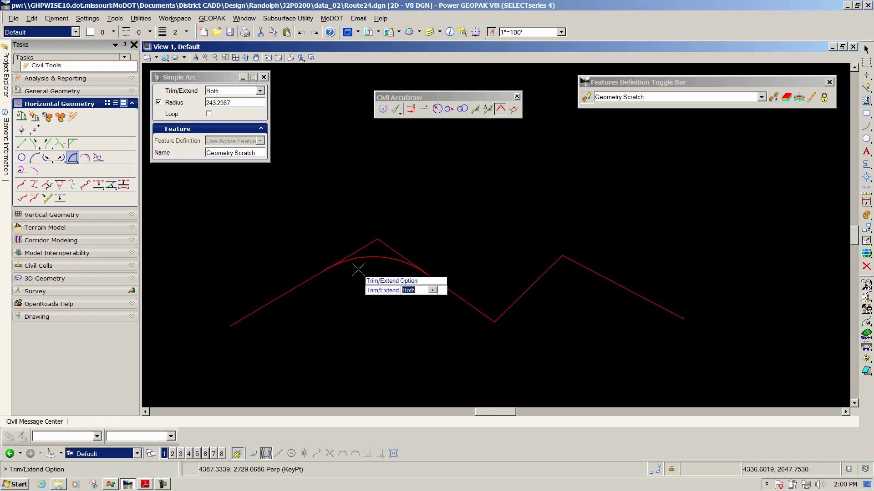
click(358, 269)
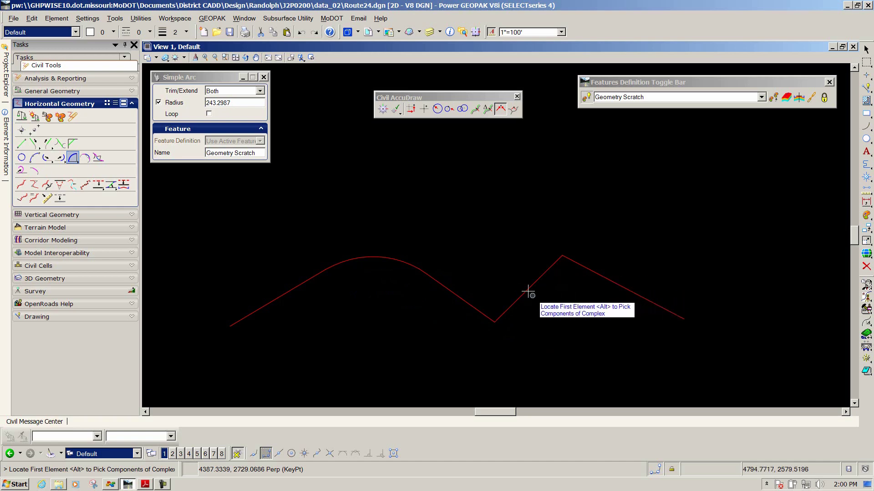
- Place a Simple Arc of radius 142.2416 between the second and third tangents, trimming both
click(463, 299)
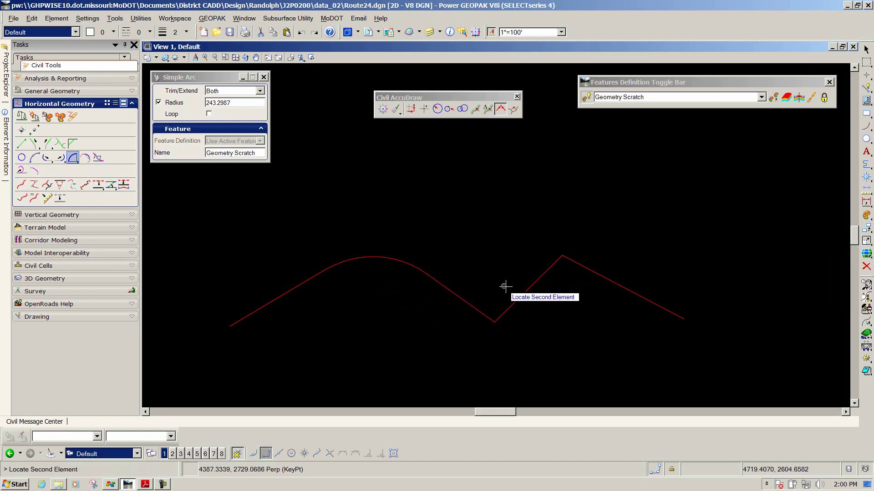
click(517, 300)
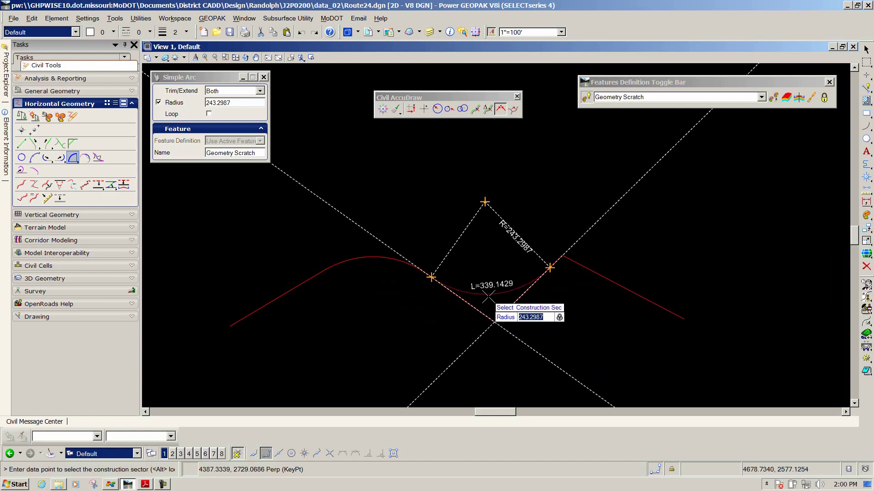
text(142.2416)
click(489, 295)
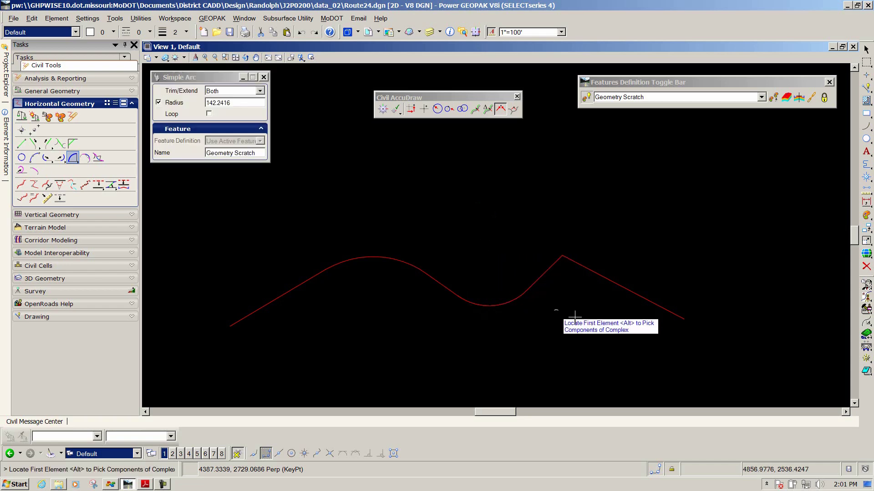
- Place a Simple Arc of radius 147.0171 between the third and fourth tangents, trimming both, and end the arc command
click(555, 270)
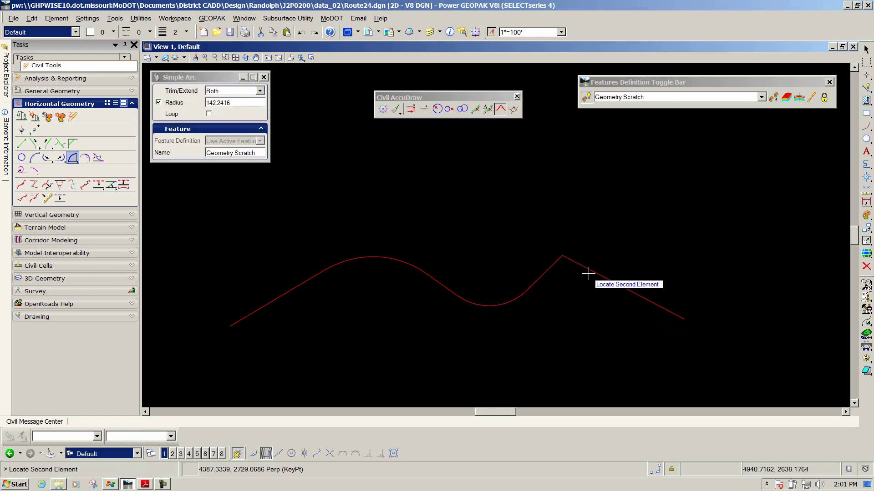
click(605, 275)
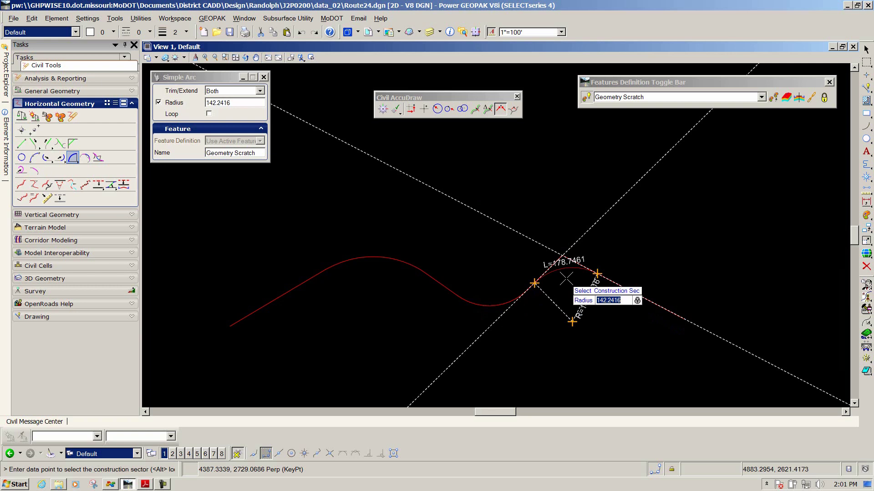
text(147.0171)
click(566, 278)
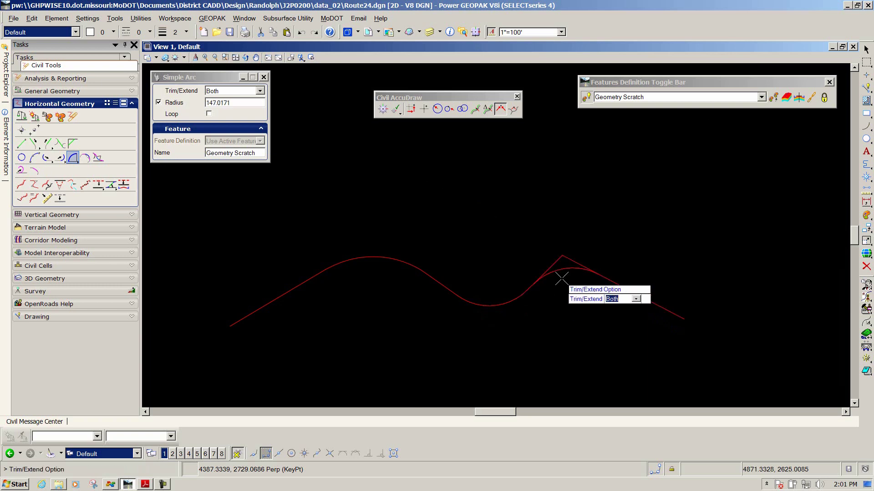
click(566, 305)
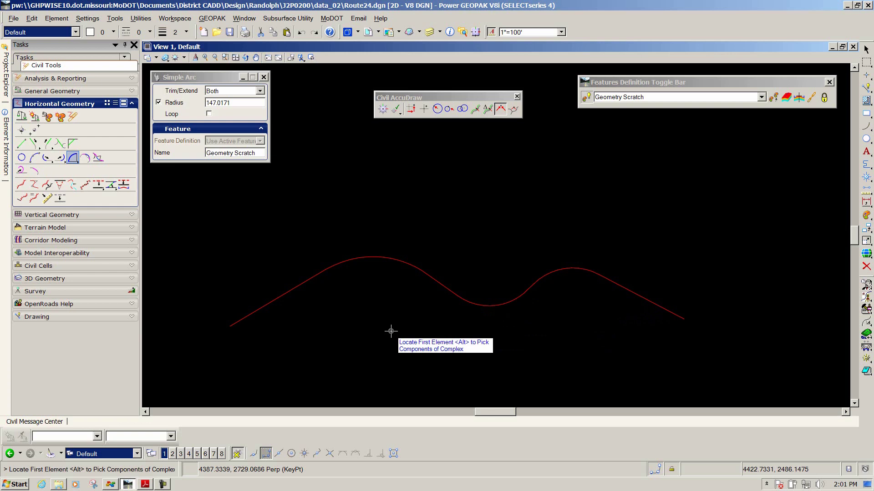
right_click(297, 323)
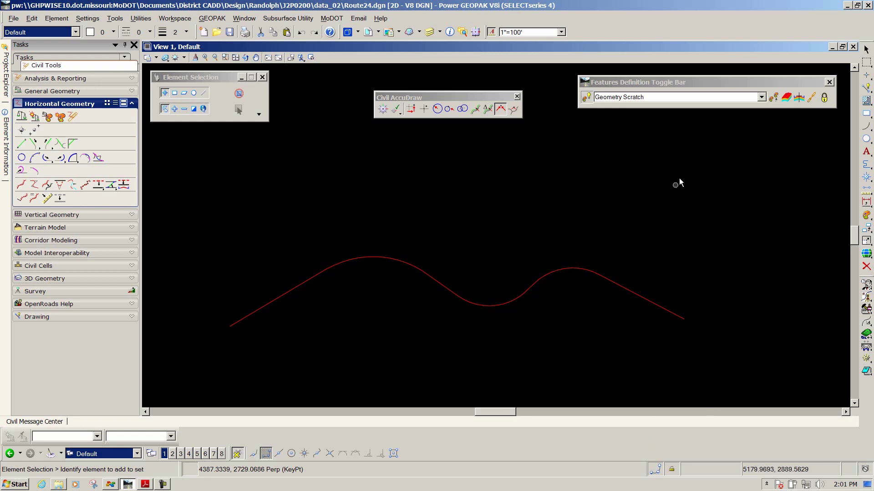
- Make MoDOT_Baseline_Proposed, from the Drafting Standards plan alignments, the active feature definition
click(760, 97)
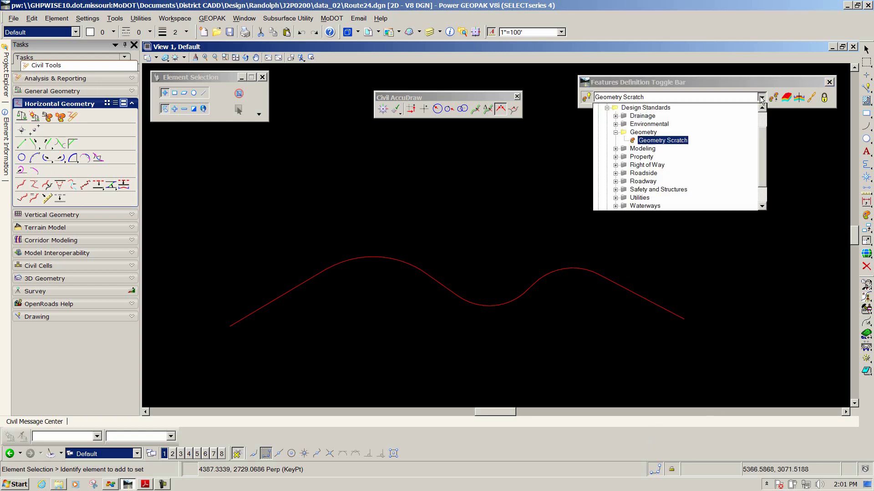
click(606, 108)
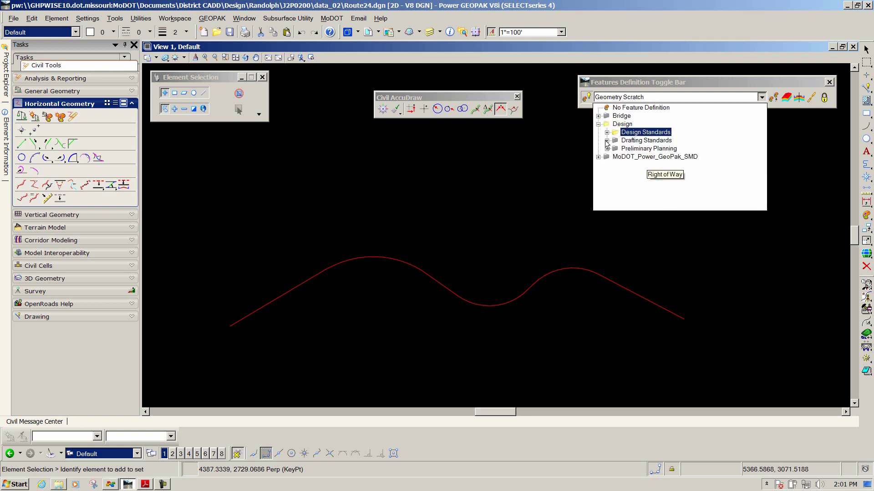
click(607, 142)
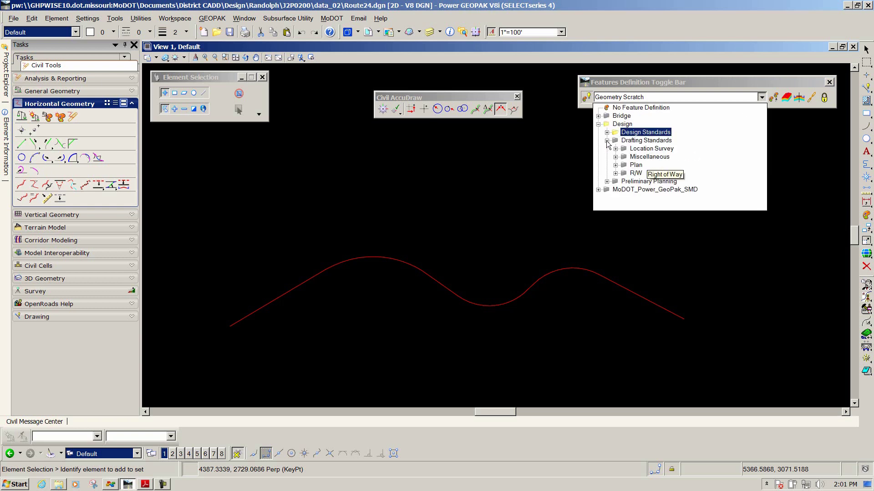
click(615, 166)
click(624, 173)
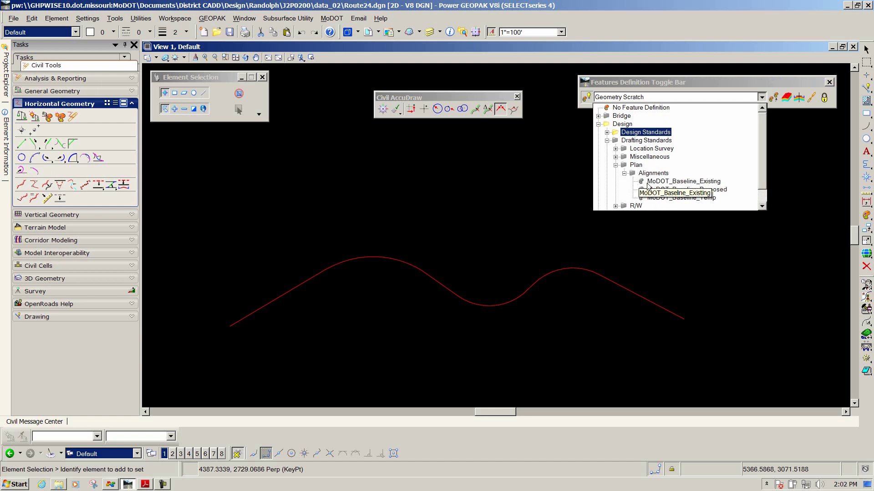
click(687, 198)
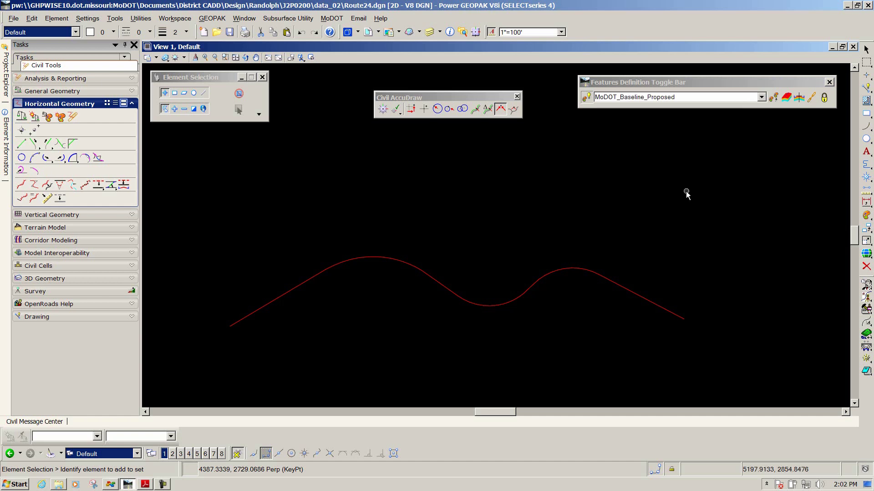
- Set the drawing scale to 1"=50'
drag(673, 91, 654, 89)
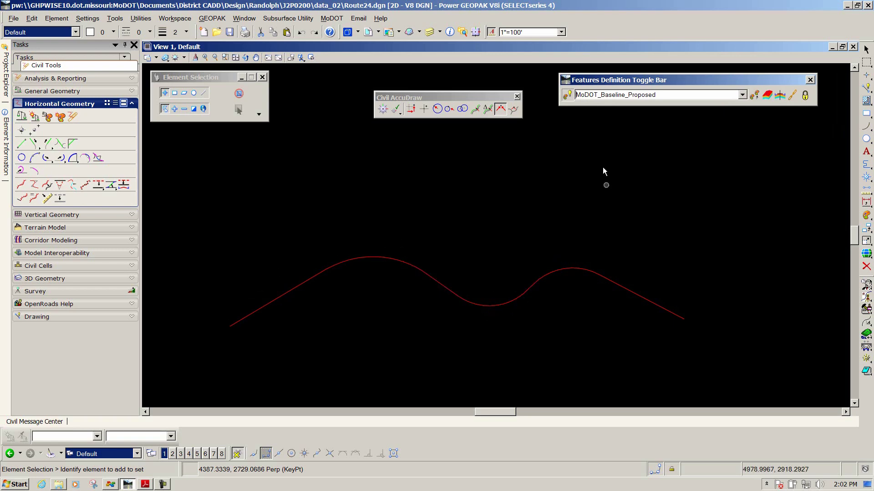
click(562, 32)
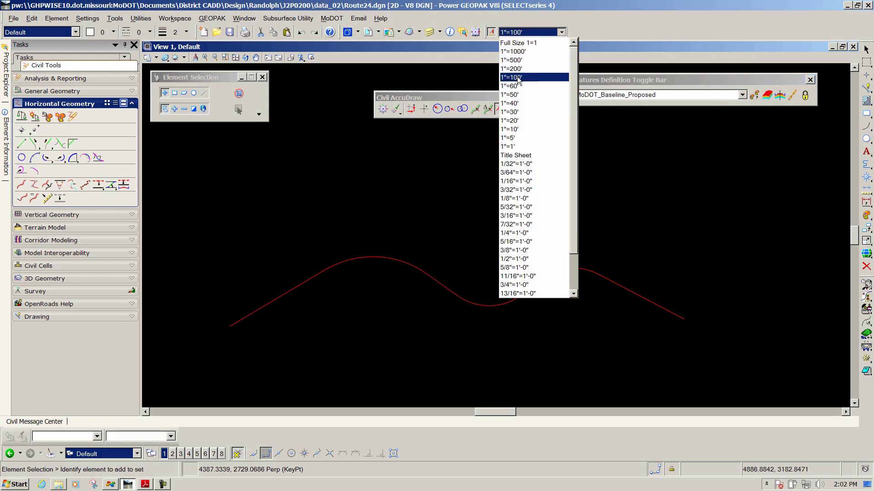
click(511, 95)
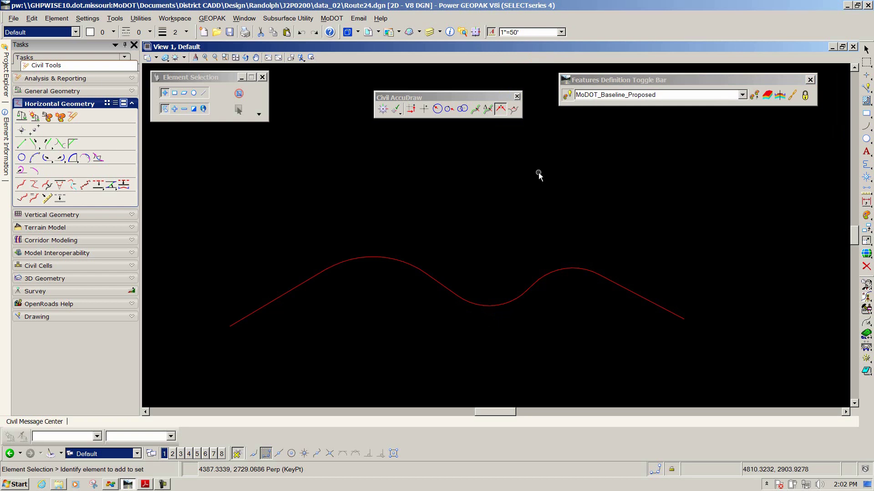
- Create a complex element named Route24 from the connected tangents and curves with the Automatic method, using job011.gpk as the job
click(22, 185)
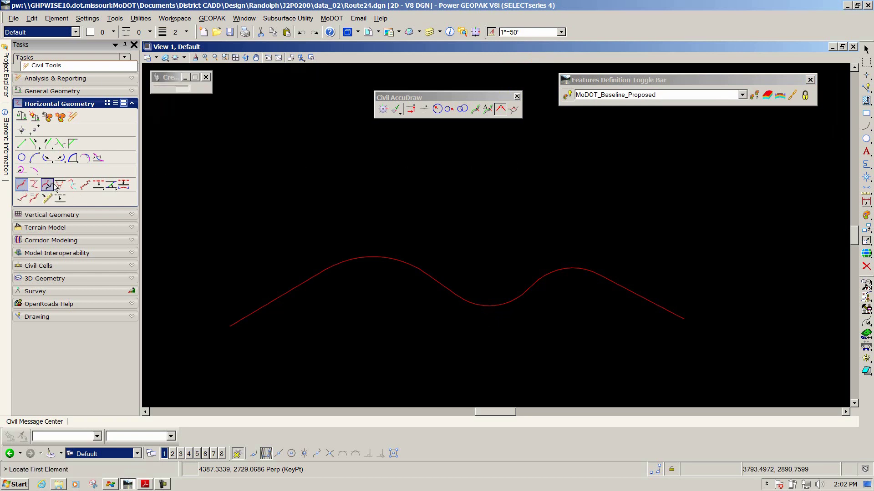
drag(201, 74, 263, 116)
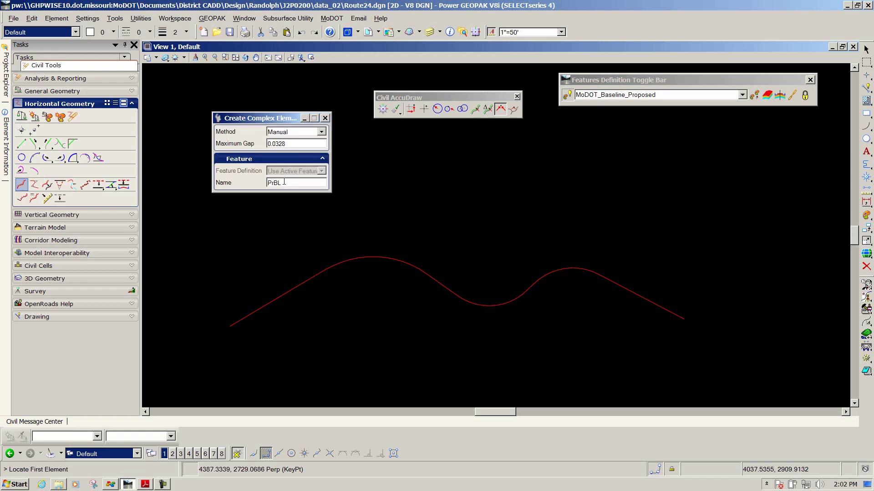
double_click(283, 182)
text(Route24)
click(320, 132)
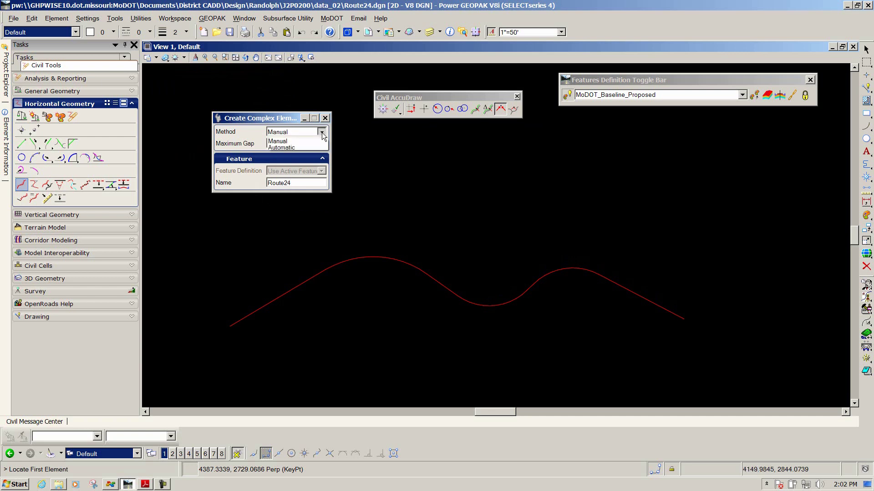
click(293, 148)
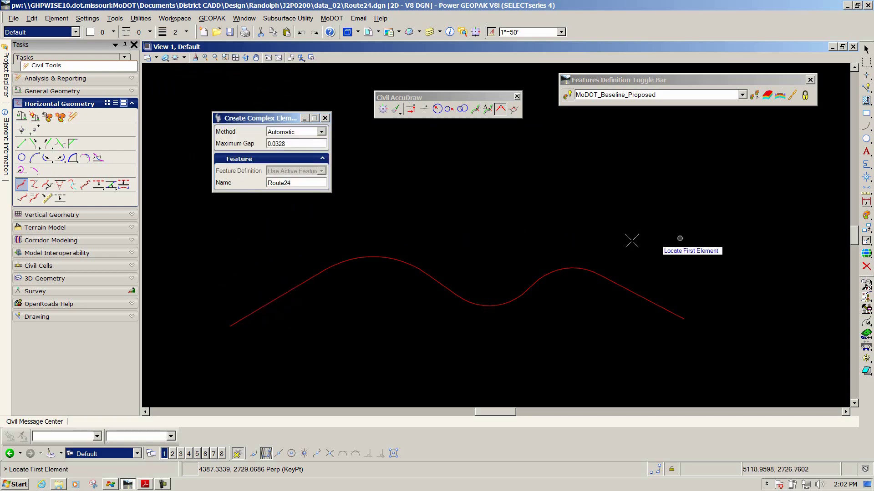
click(242, 320)
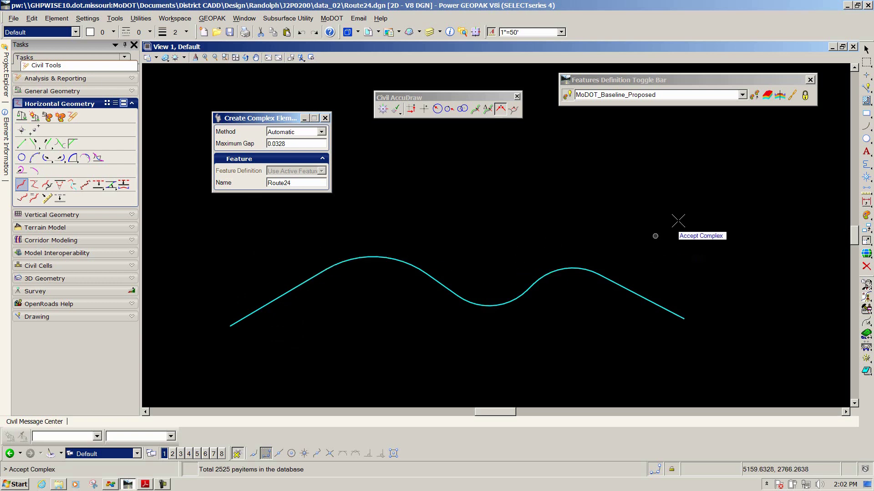
click(606, 195)
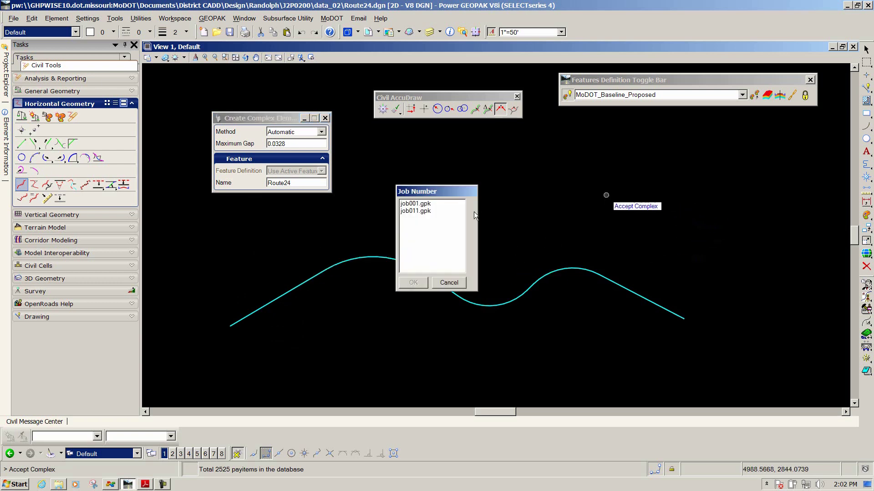
click(412, 212)
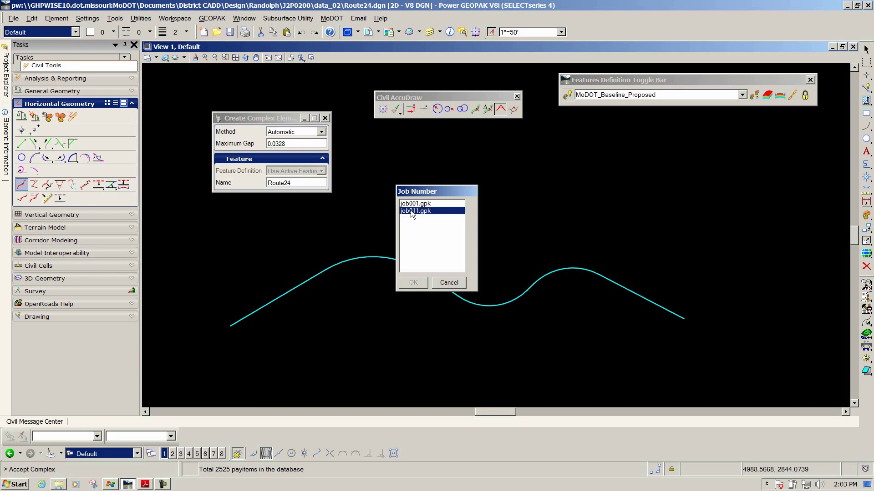
click(413, 282)
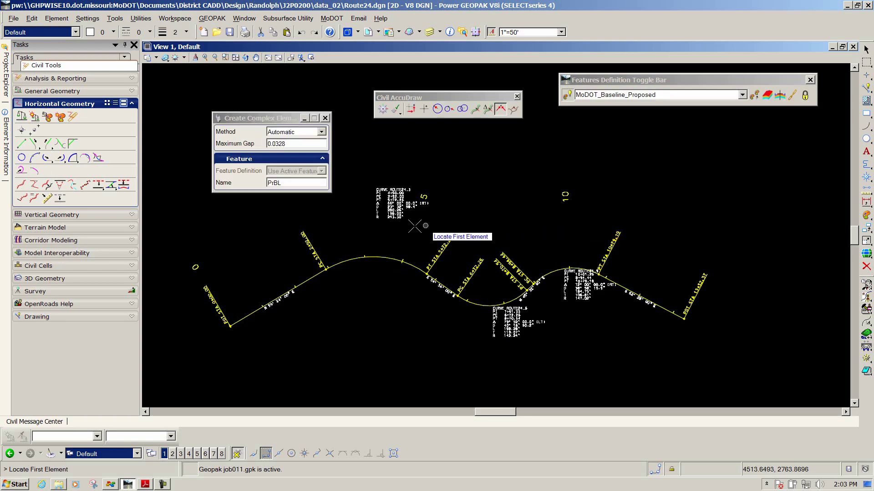
- Define the starting station of the Route24 alignment as 10+12.60 at start distance 0, the beginning of its first tangent
scroll(372, 230, up, 3)
scroll(550, 233, down, 3)
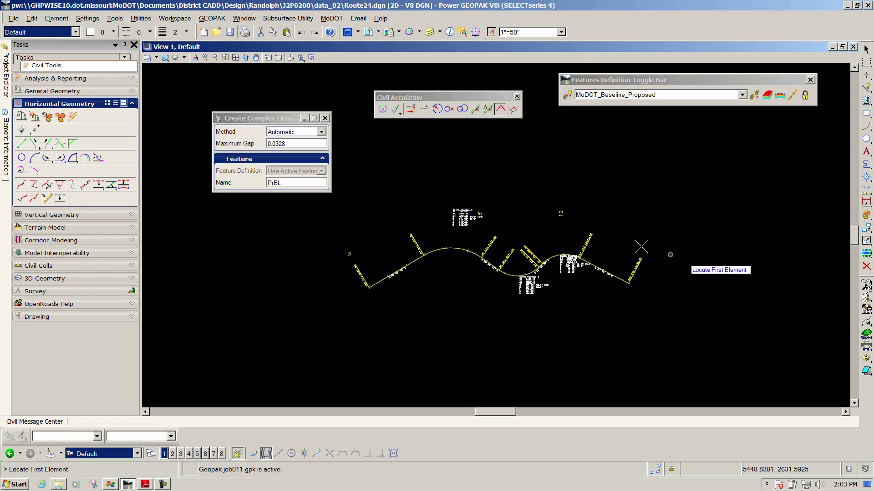
scroll(510, 238, up, 2)
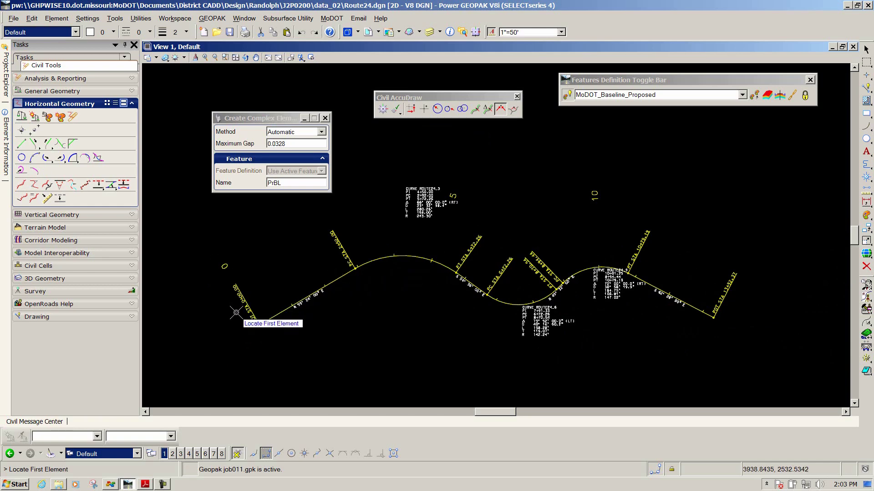
scroll(234, 310, up, 3)
scroll(230, 312, down, 5)
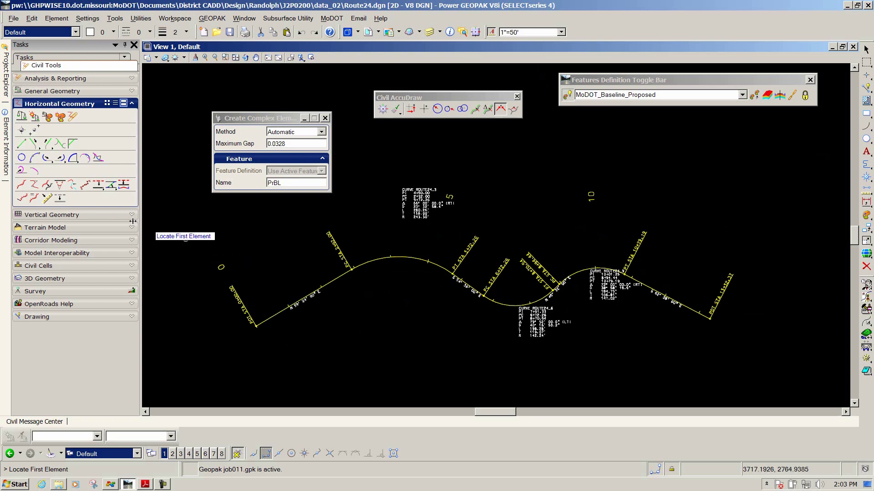
click(22, 199)
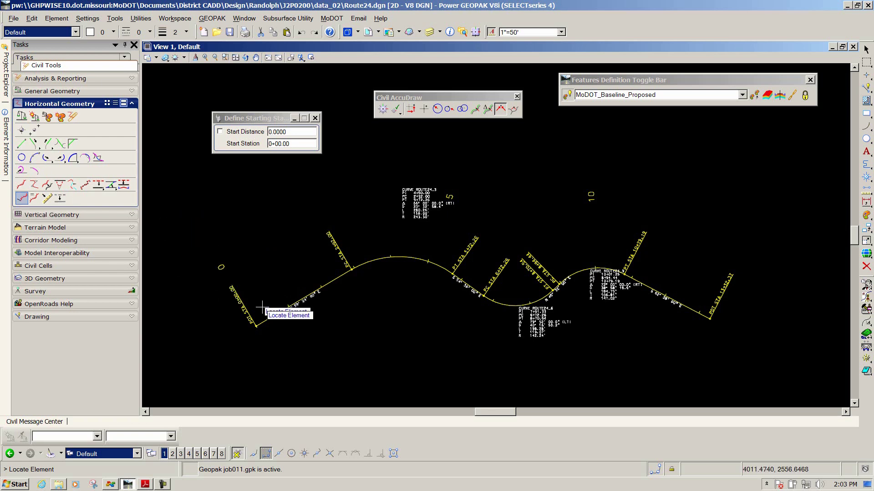
click(266, 320)
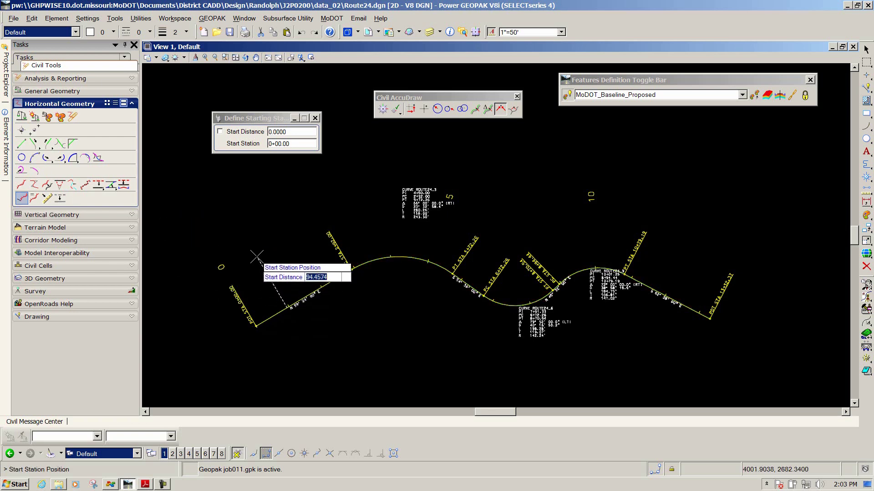
click(253, 233)
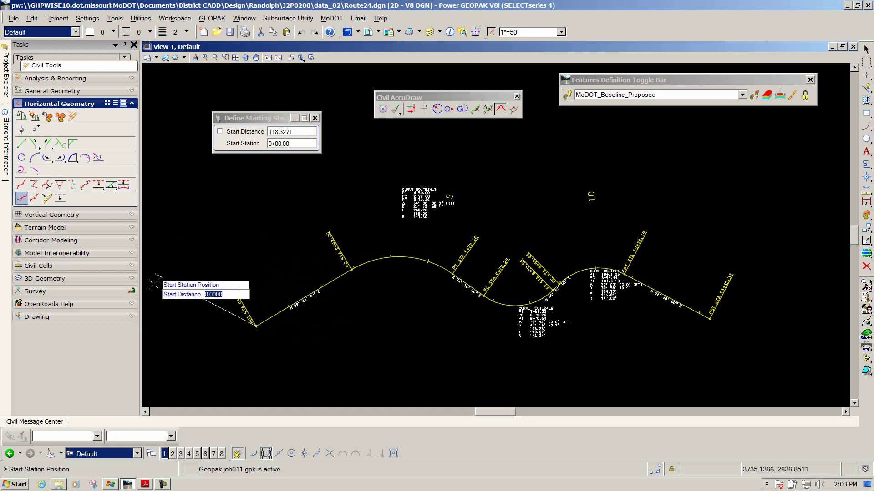
click(164, 298)
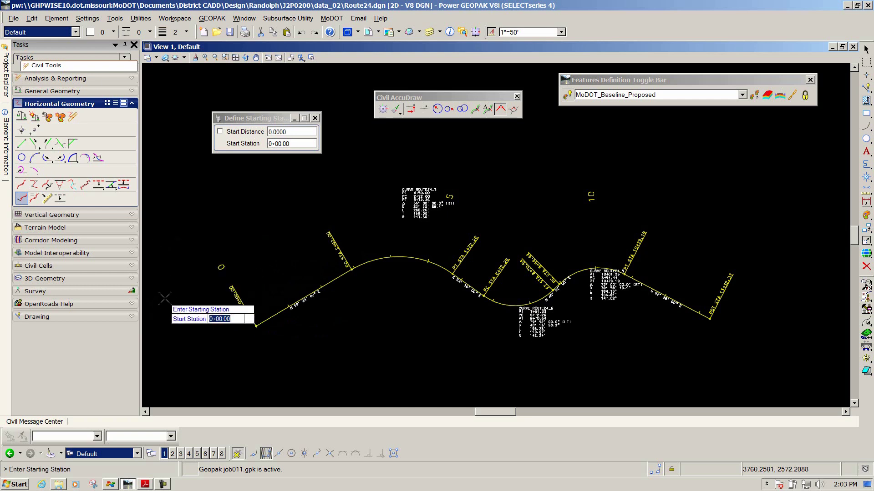
text(10+12.6)
key(Return)
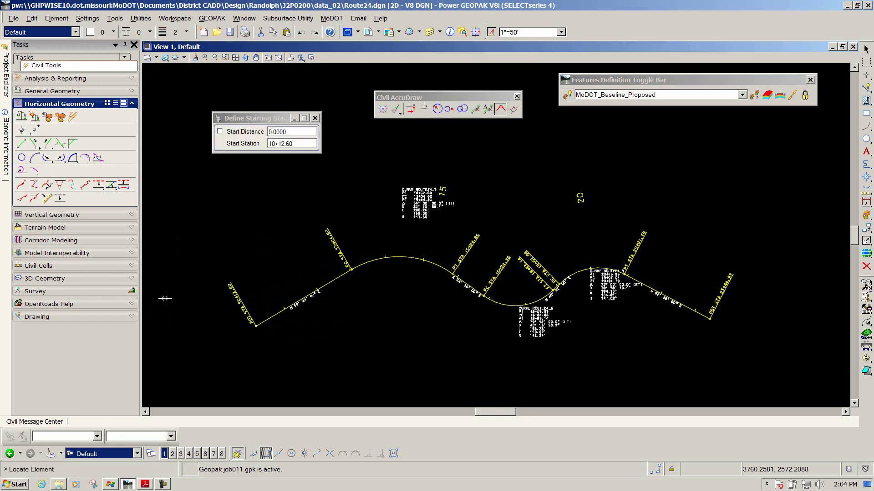
- Check the alignment's starting station label, then generate the Horizontal Alignment Review report for Route24 and look through its elements
scroll(229, 308, up, 5)
scroll(229, 309, up, 2)
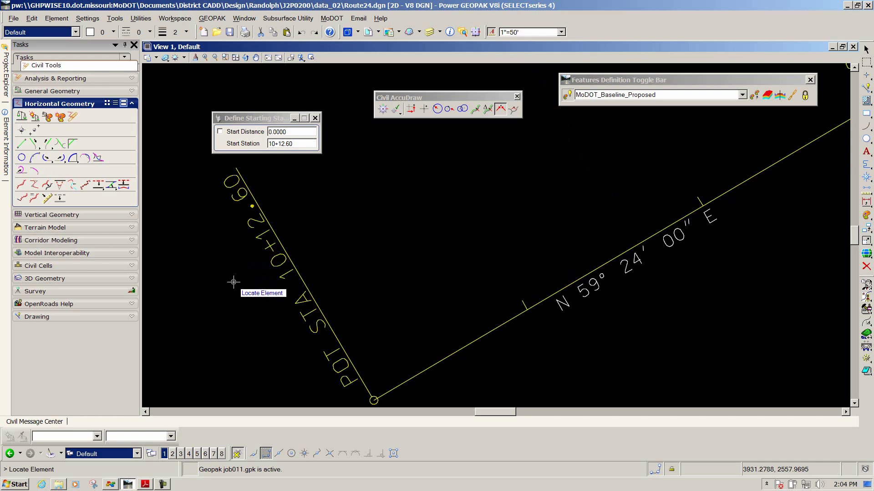
scroll(261, 233, down, 6)
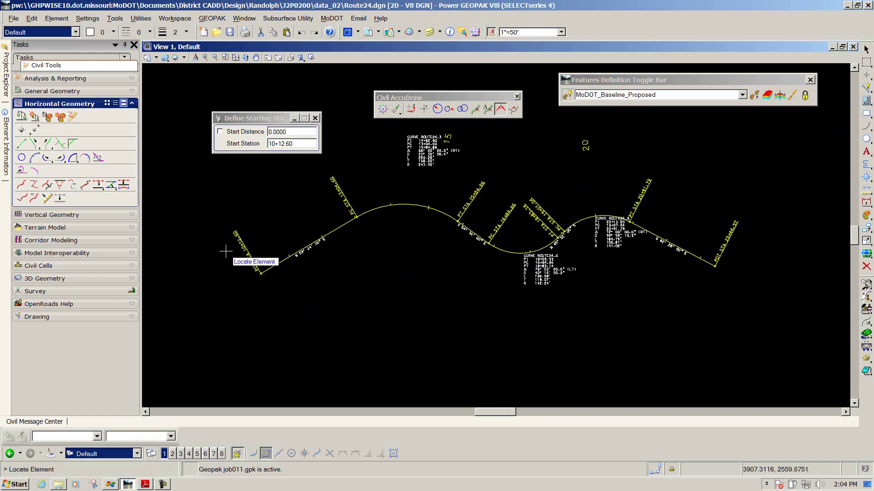
right_click(315, 235)
click(378, 210)
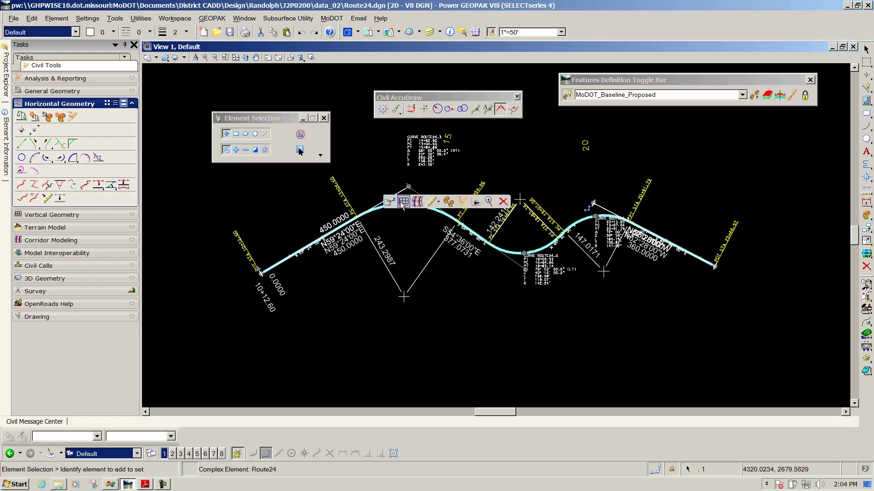
click(462, 201)
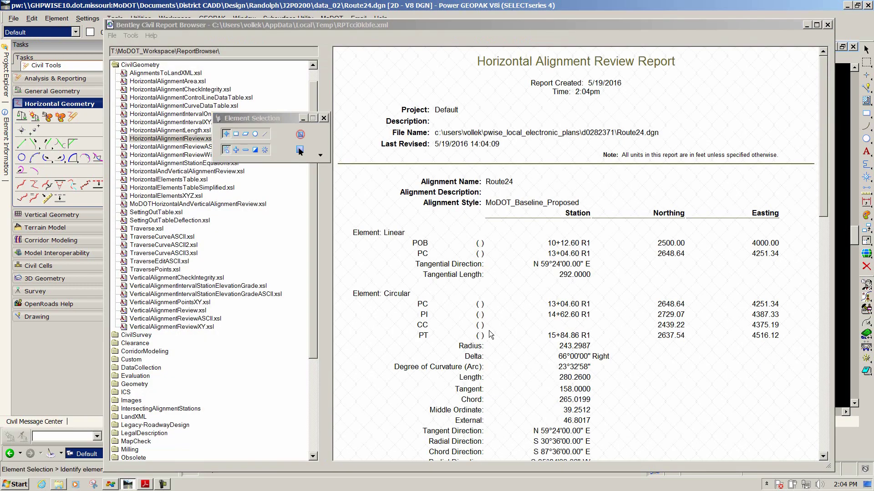
click(442, 235)
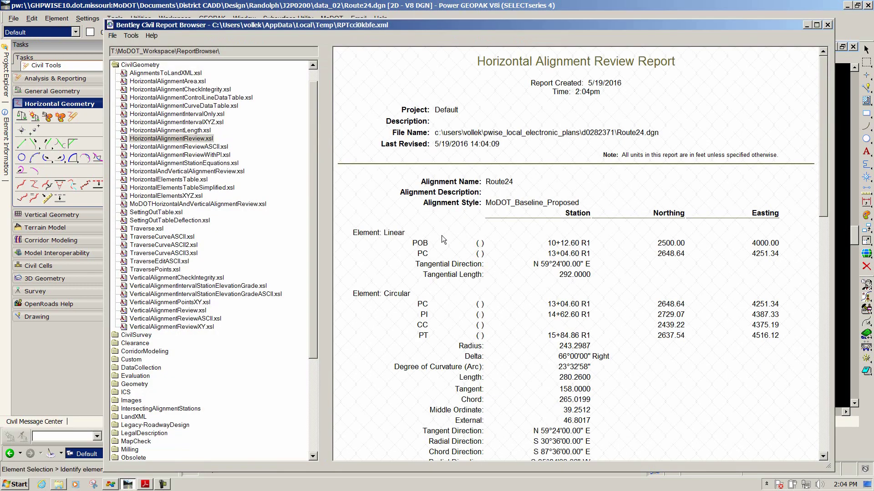
scroll(441, 236, down, 3)
scroll(441, 236, down, 3)
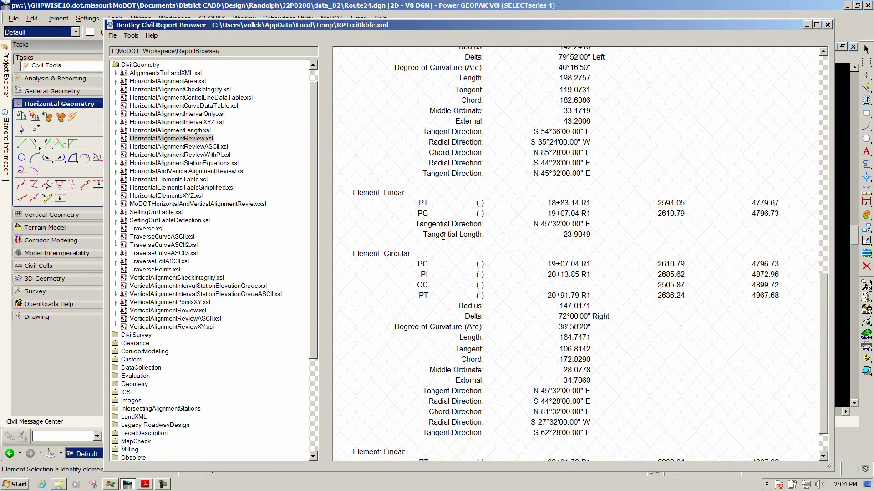
scroll(442, 237, up, 7)
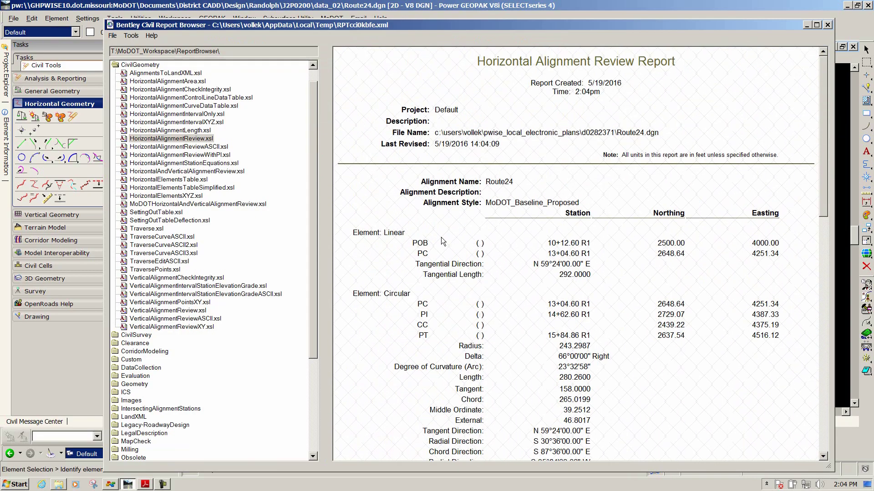
- Compare the HorizontalAlignmentReviewASCII, HorizontalAlignmentReviewWithPI and HorizontalAlignmentStationEquations report styles, and return to HorizontalAlignmentReview
click(171, 147)
click(169, 156)
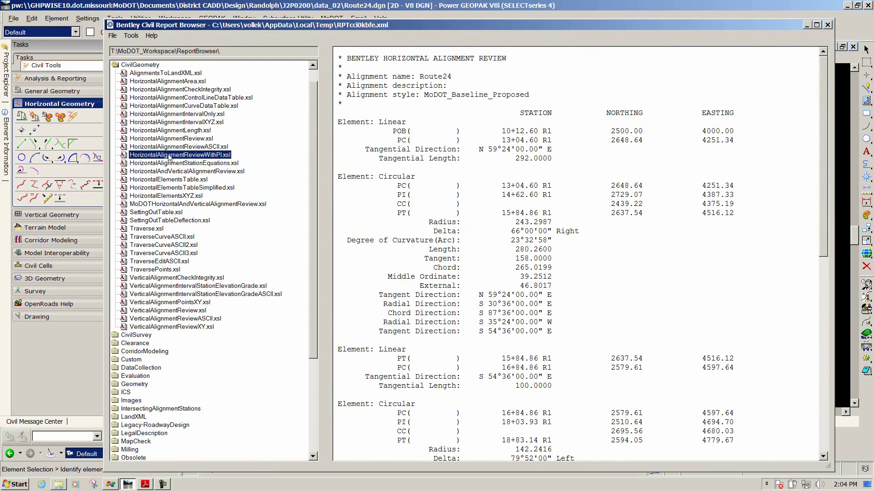
click(164, 164)
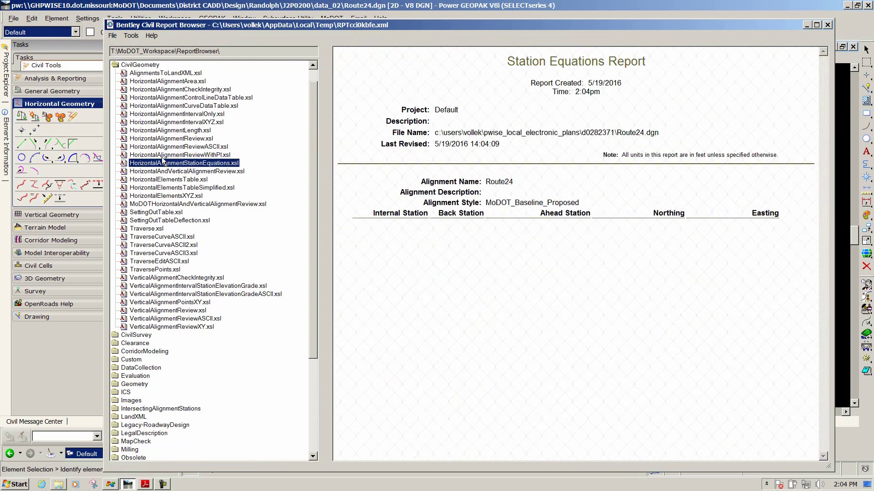
click(163, 157)
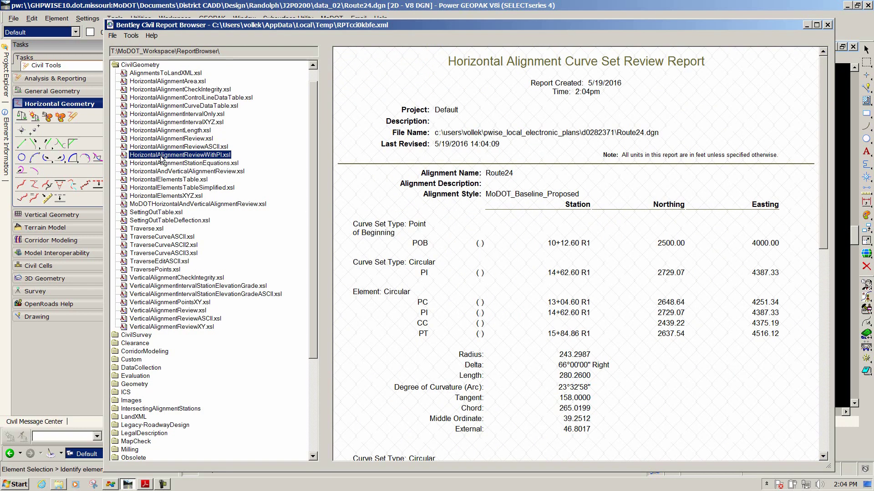
right_click(189, 156)
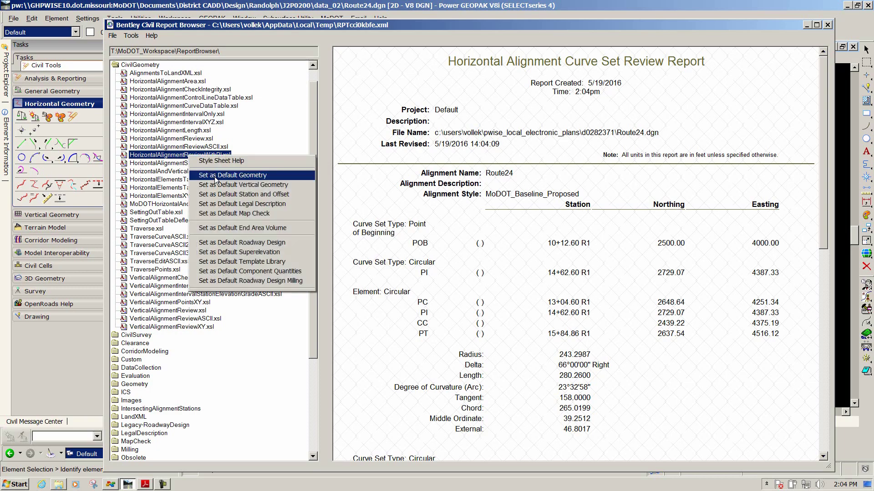
click(195, 131)
click(189, 147)
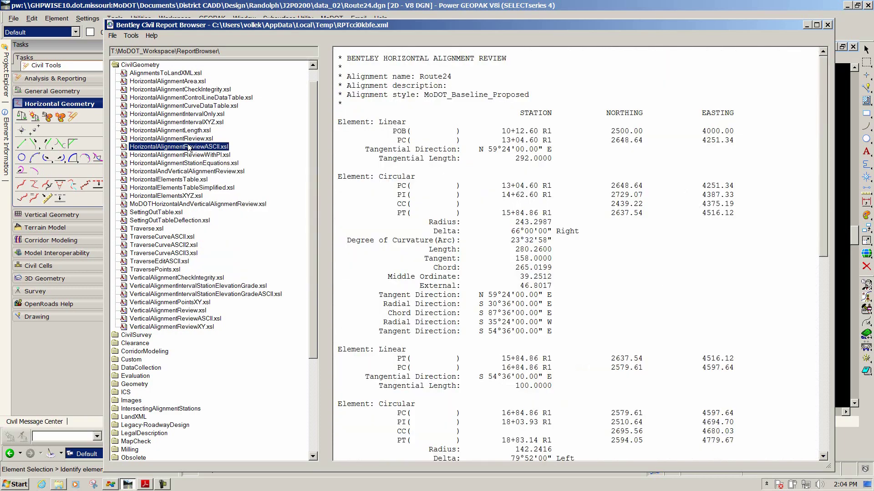
click(185, 138)
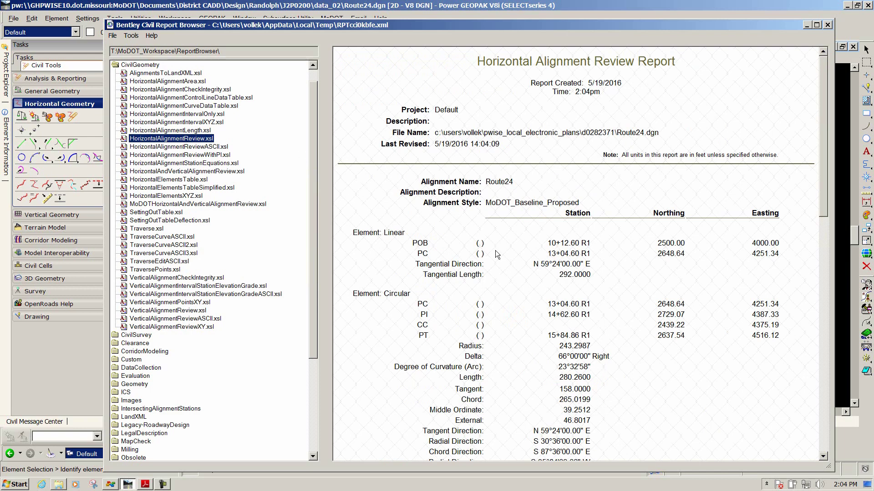
- Review the report's format options for precision, mode and format, and close them without changes
click(131, 36)
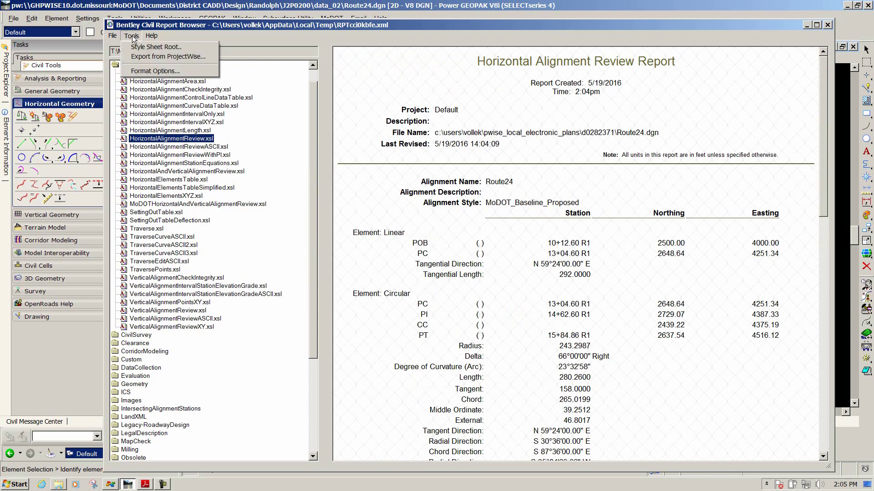
click(145, 71)
drag(431, 140, 447, 119)
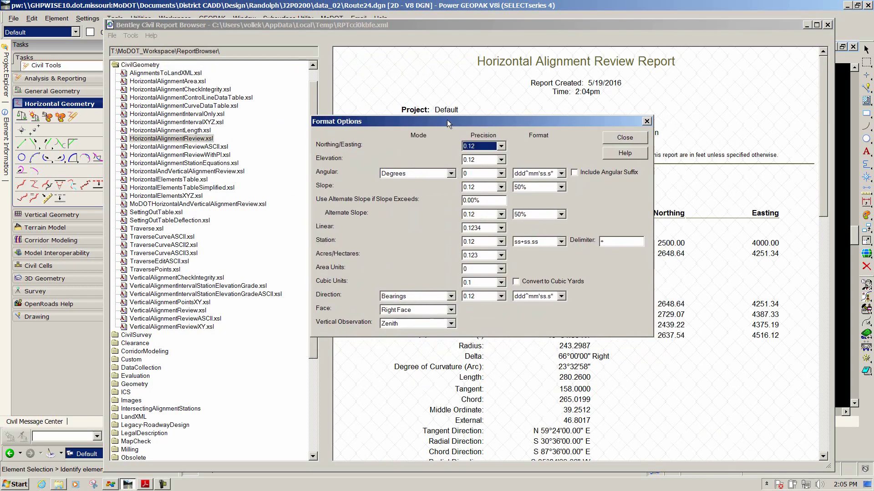
click(625, 137)
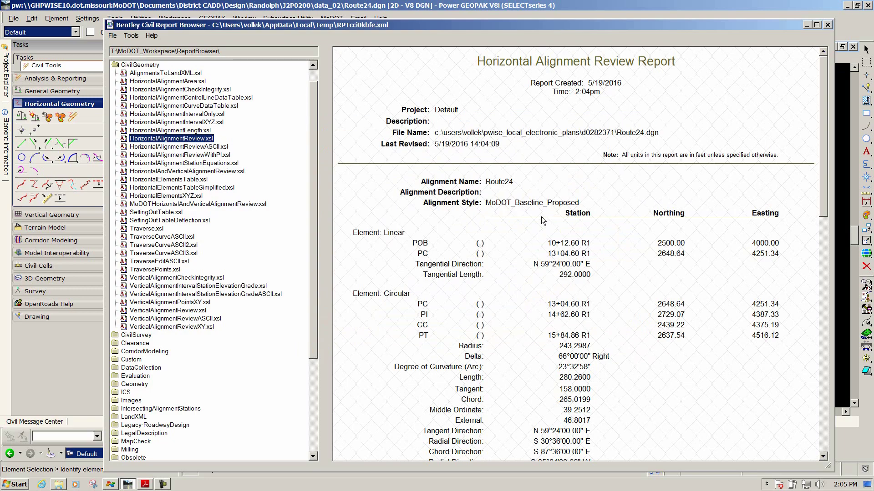
- Look through the Route24 report's linear and circular elements and check the options for exporting the report, such as to Microsoft Excel
scroll(540, 220, down, 3)
scroll(526, 226, down, 5)
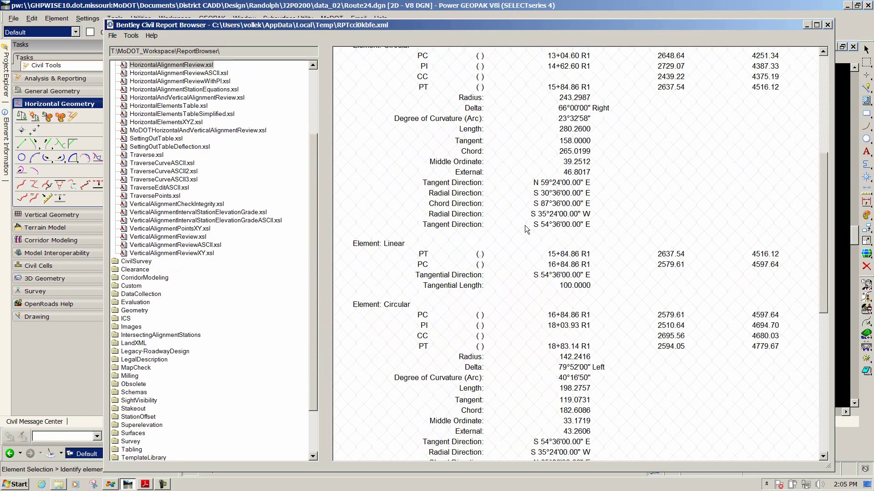
right_click(512, 163)
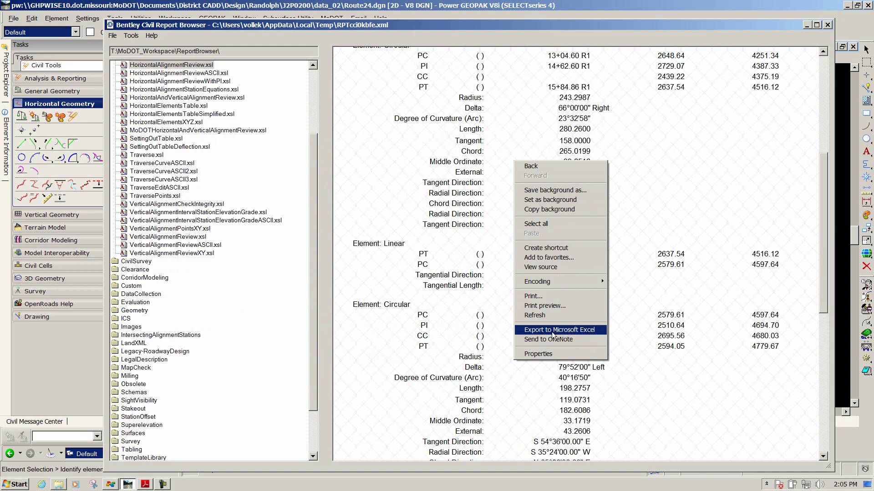
click(402, 177)
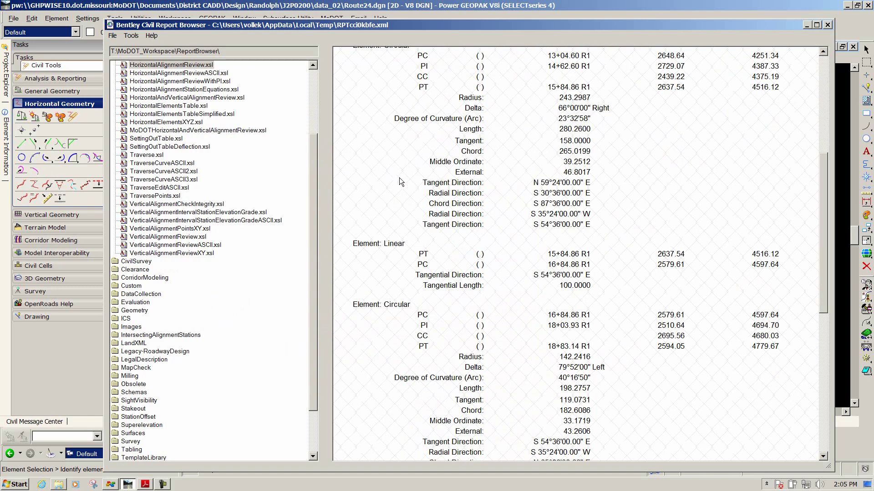
- Check the report's save and print options without using them, and close the report browser to return to the Route24 drawing
click(113, 35)
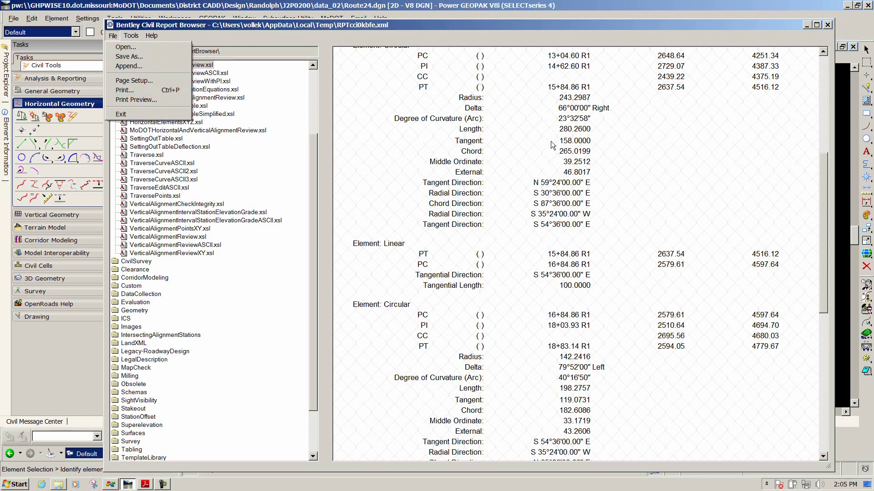
click(564, 141)
click(827, 25)
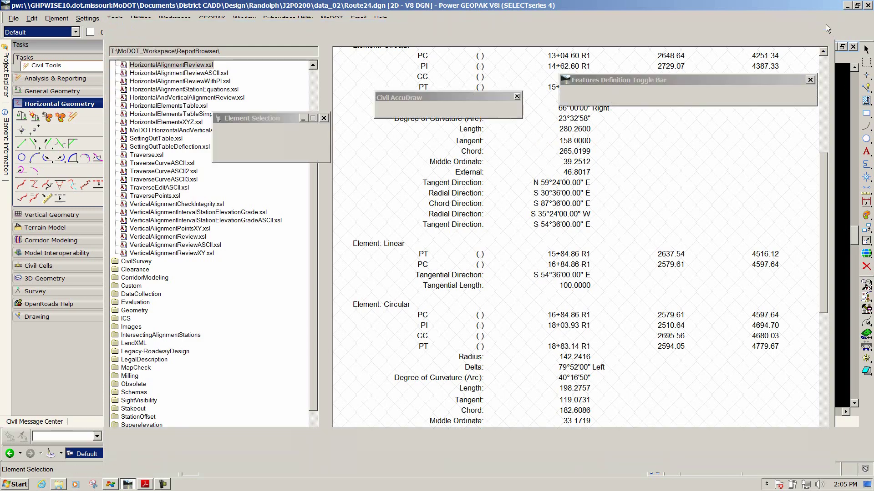
click(299, 150)
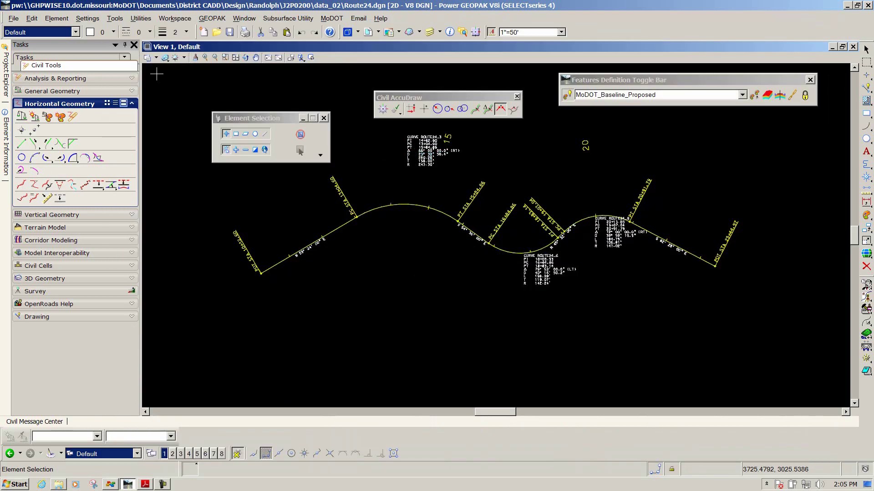